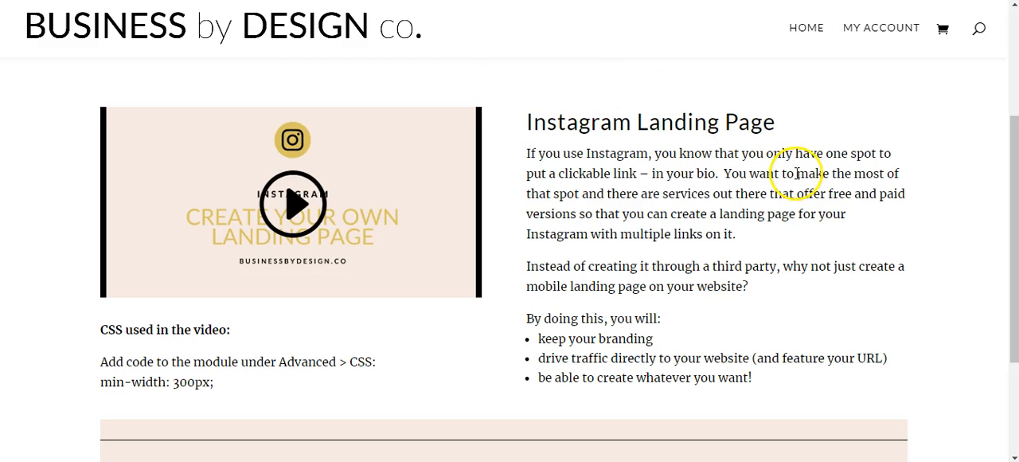
Review the Instagram Landing Page tutorial text, the CSS note and the Divi layout download section.
drag(1013, 217, 1014, 319)
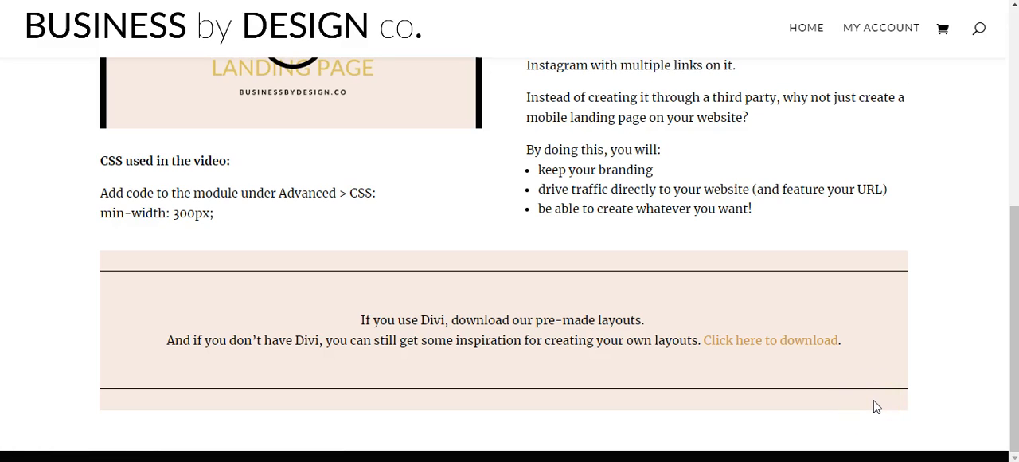
drag(874, 406, 761, 176)
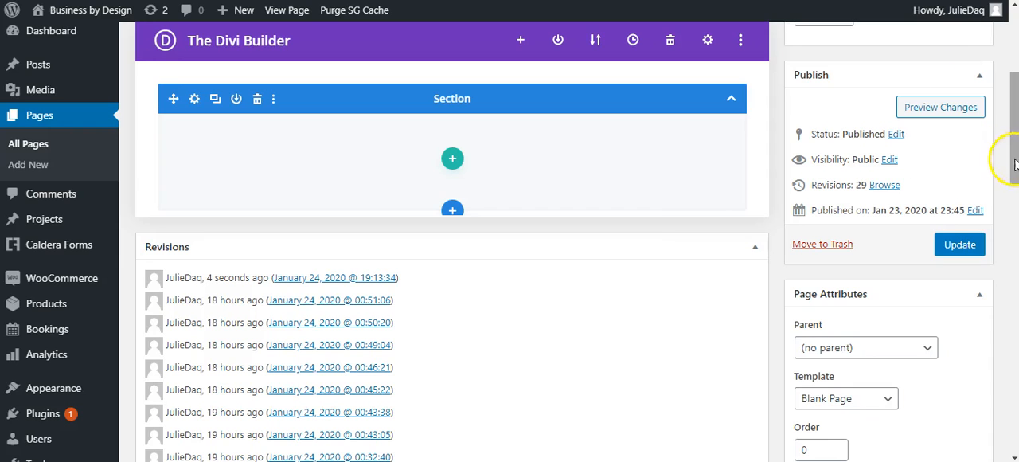
drag(1015, 163, 1008, 87)
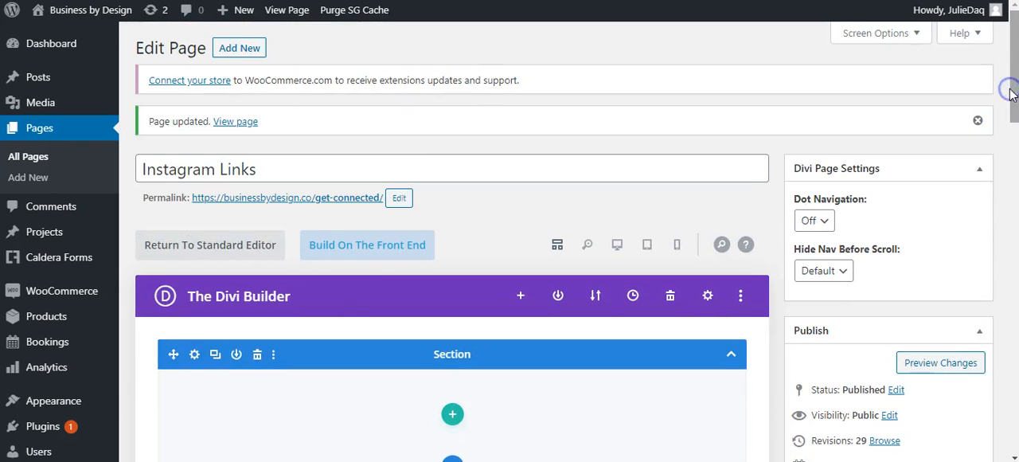
Check the Instagram Links page title and open its permalink for editing, keeping the slug get-connected.
drag(270, 170, 141, 169)
click(314, 175)
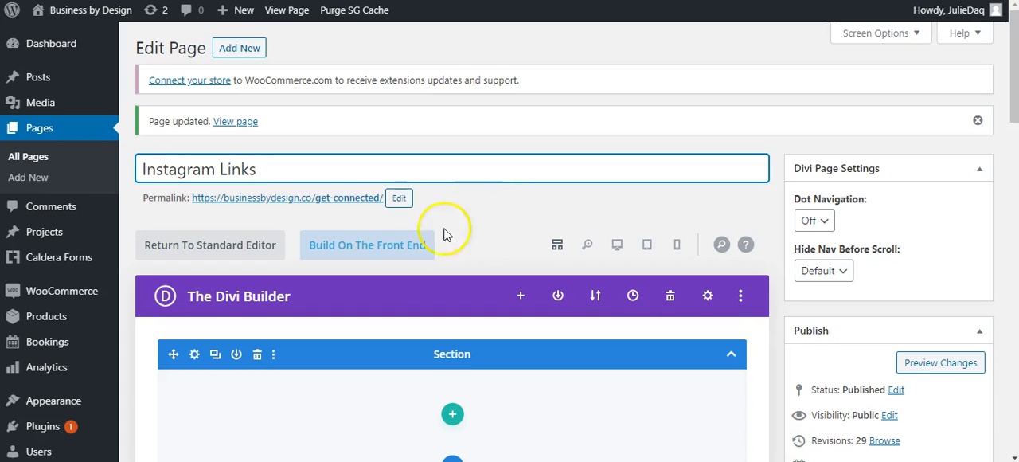
click(399, 197)
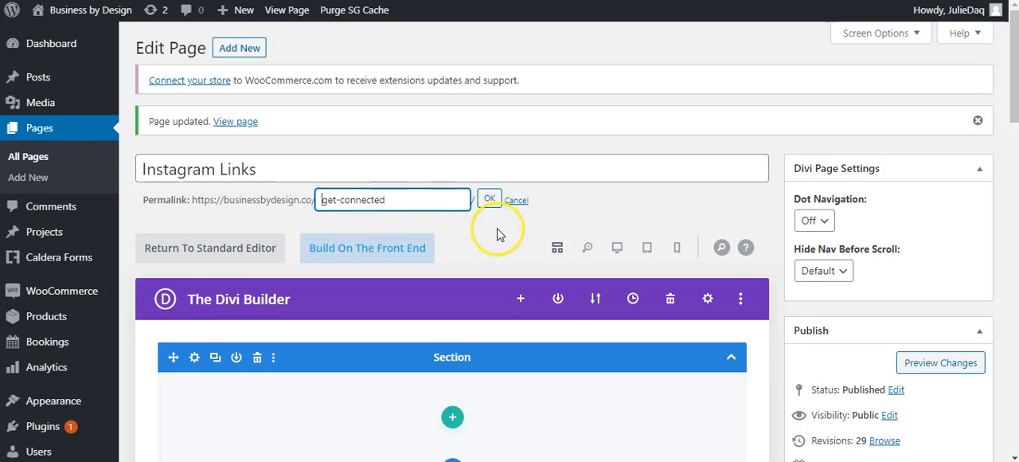
click(489, 199)
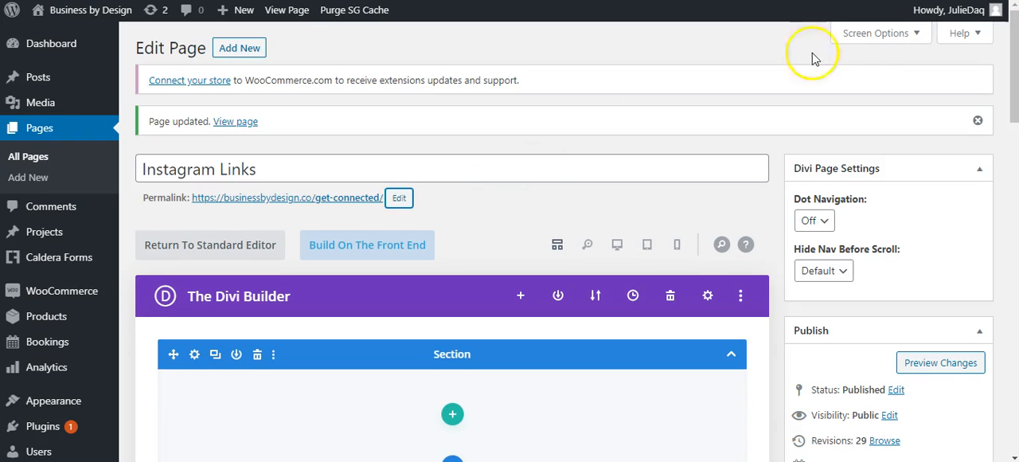
Set the page's template to Blank Page in the page attributes.
drag(1017, 80, 1017, 170)
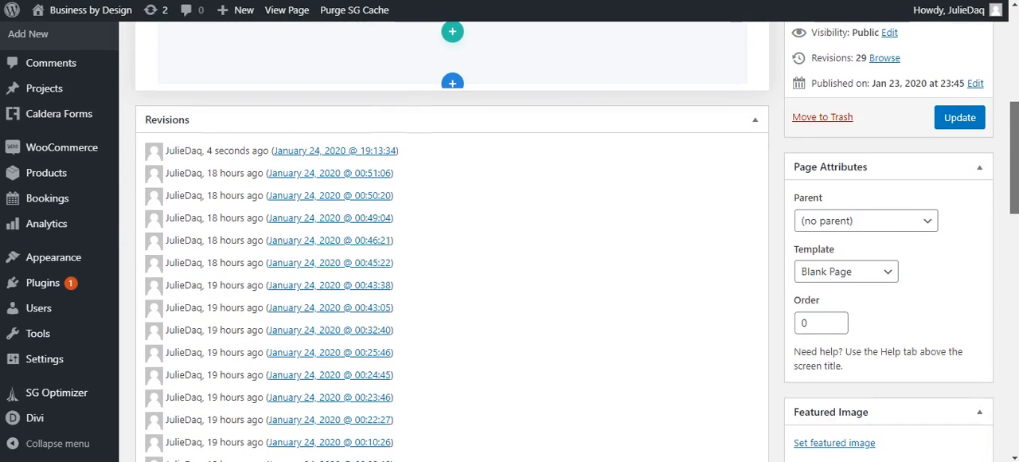
click(877, 274)
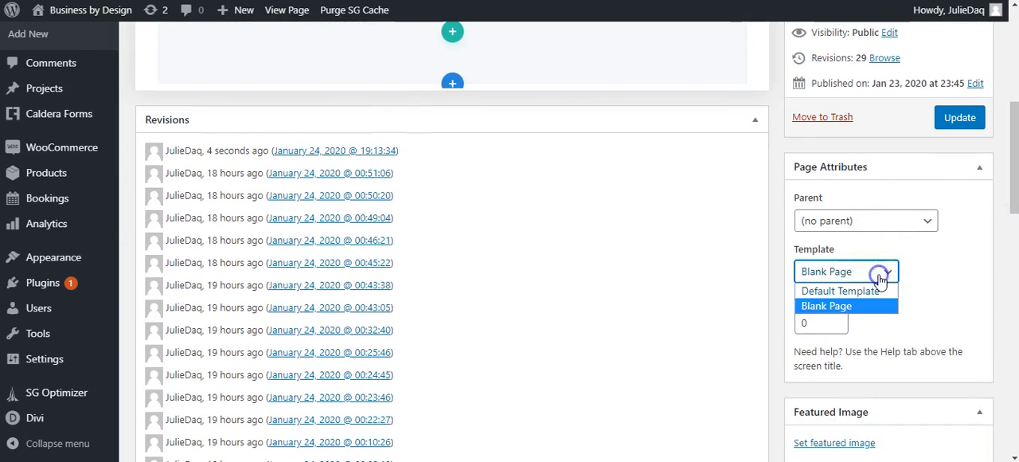
click(846, 310)
drag(1011, 192, 1011, 91)
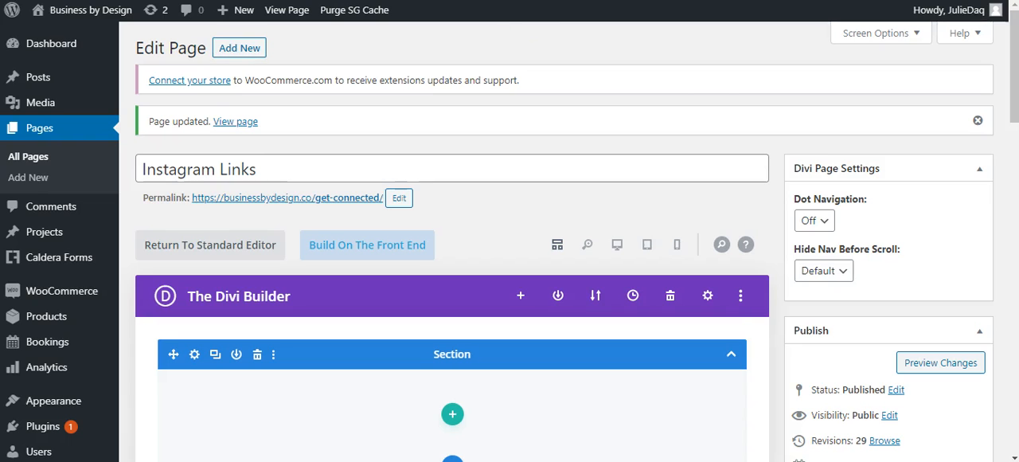
Add a single-column row to the empty section of the Divi layout.
drag(1014, 60, 1015, 92)
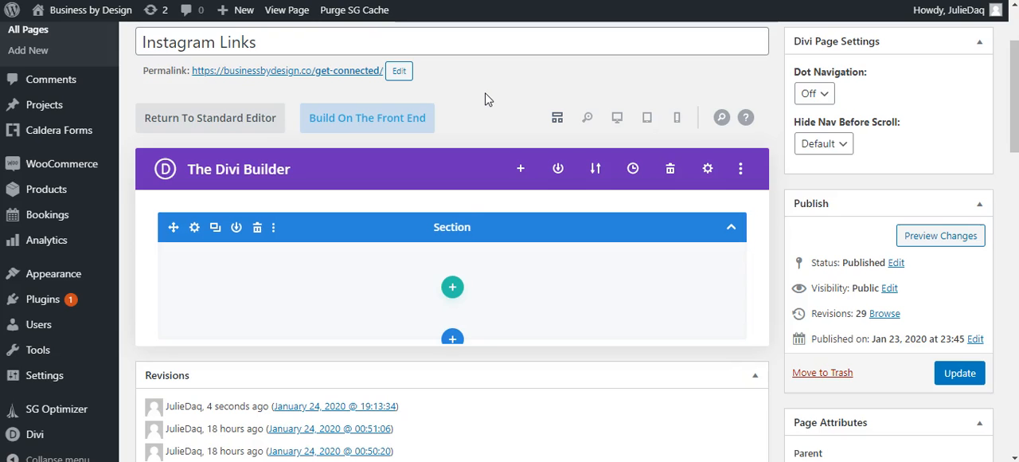
click(454, 294)
click(381, 359)
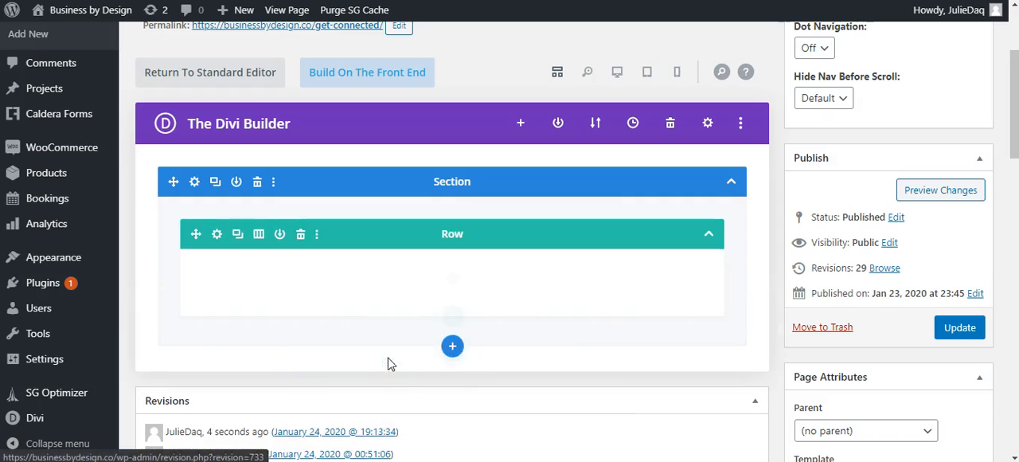
Find the Image module and insert it into the new row.
click(453, 277)
text(image)
click(401, 322)
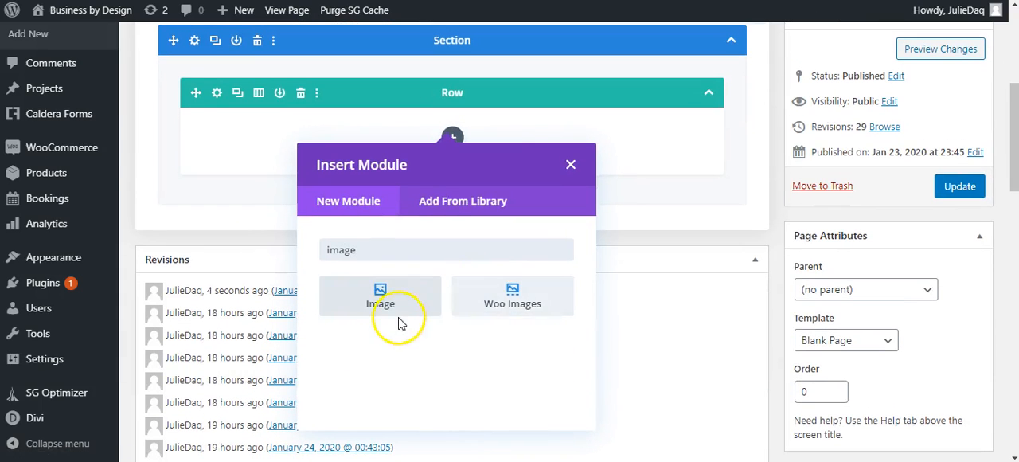
click(405, 312)
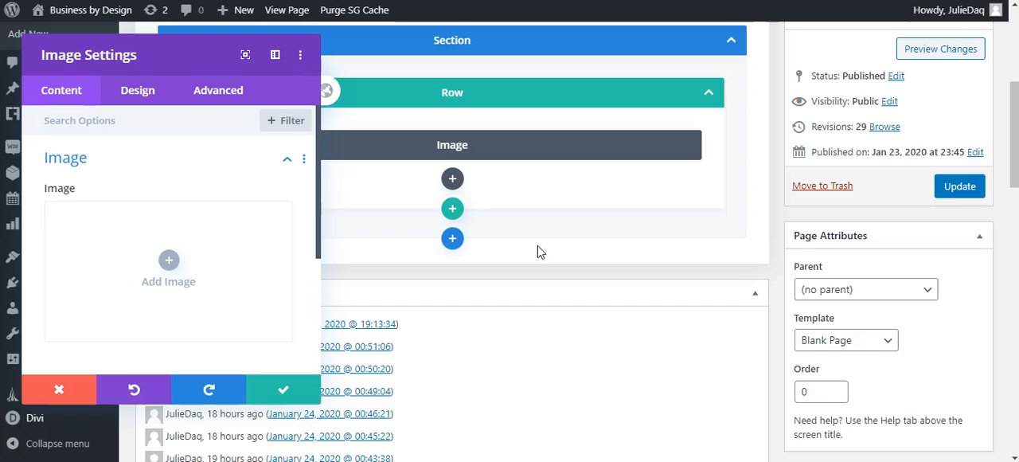
Choose the "Insert your Logo" picture from the media library as the module's image.
click(169, 262)
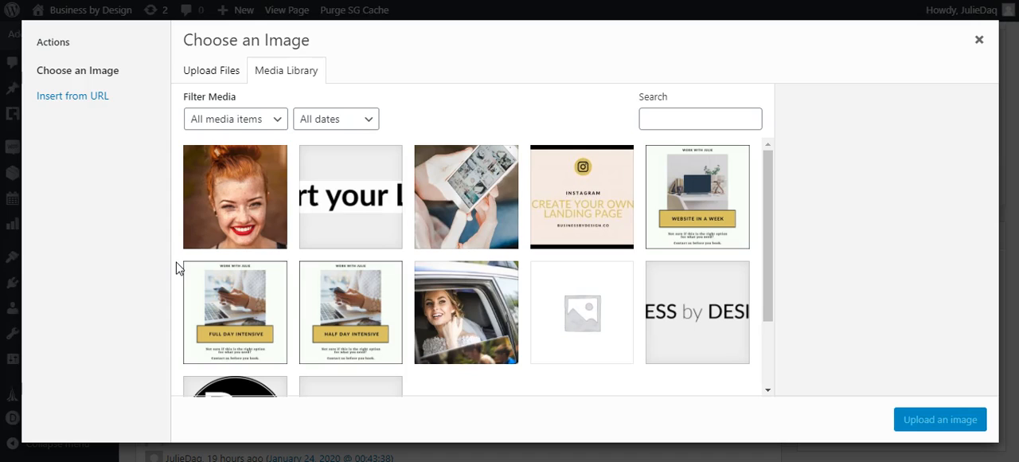
click(336, 219)
click(965, 420)
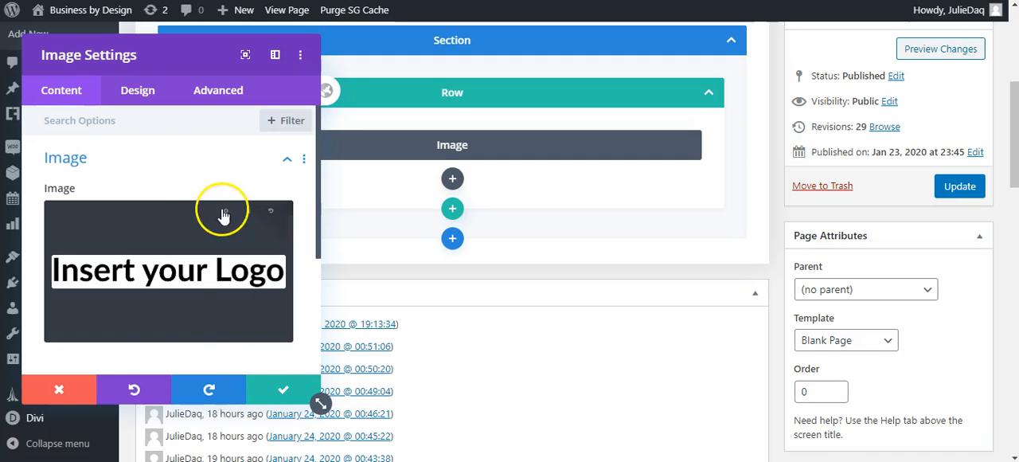
Center-align the logo image and save the Image module's settings.
click(138, 93)
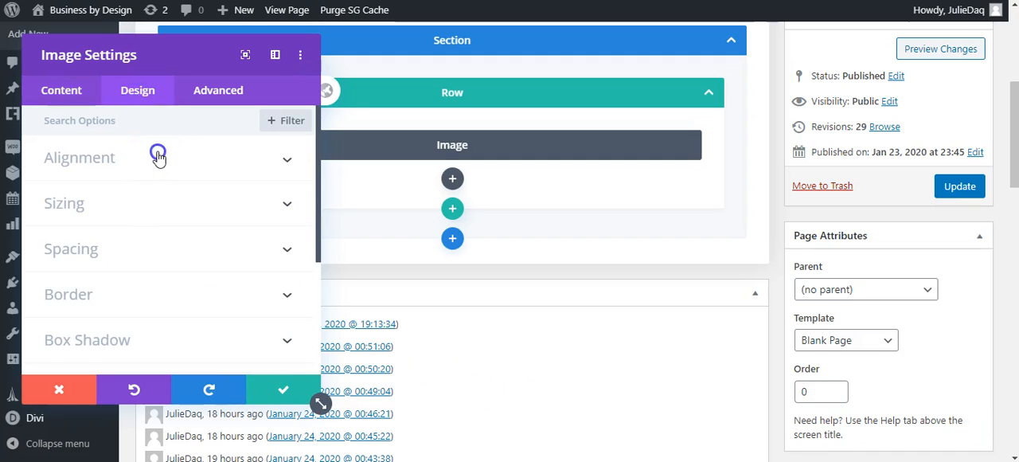
click(157, 154)
click(169, 212)
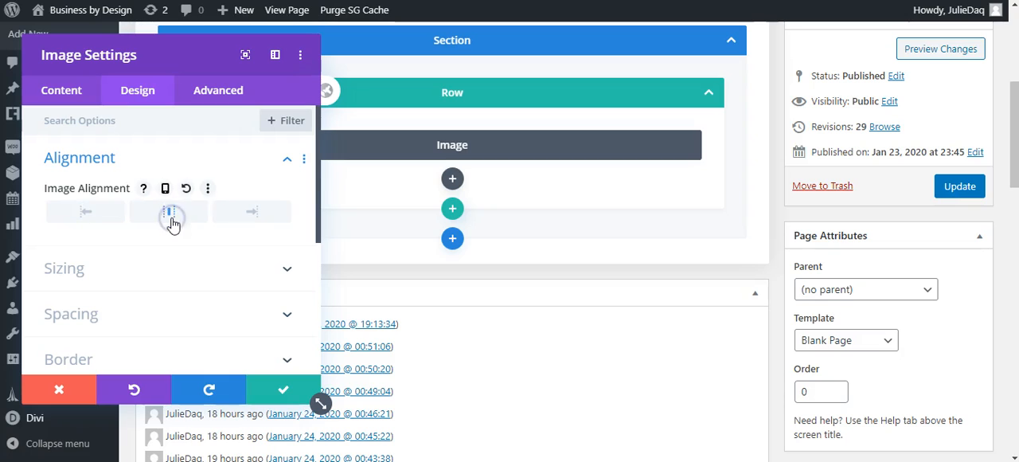
click(283, 390)
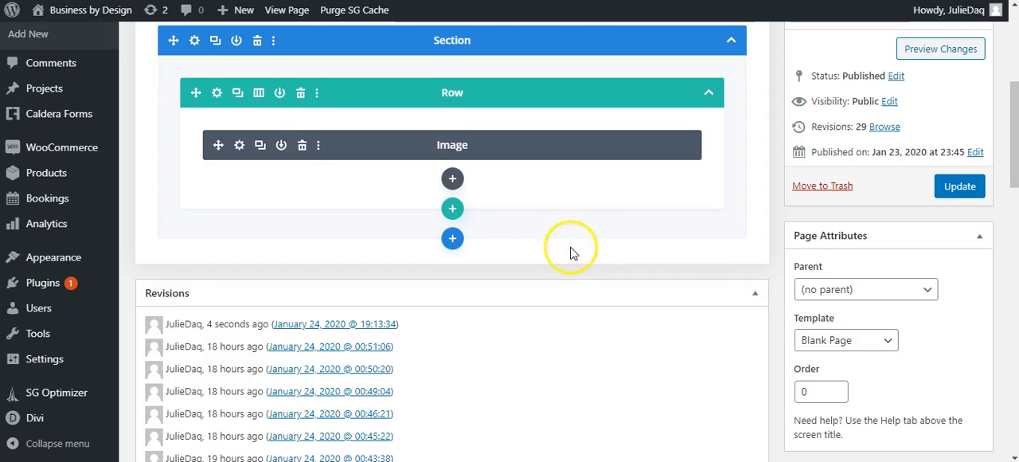
Insert a Text module below the Image module in the same row.
click(452, 180)
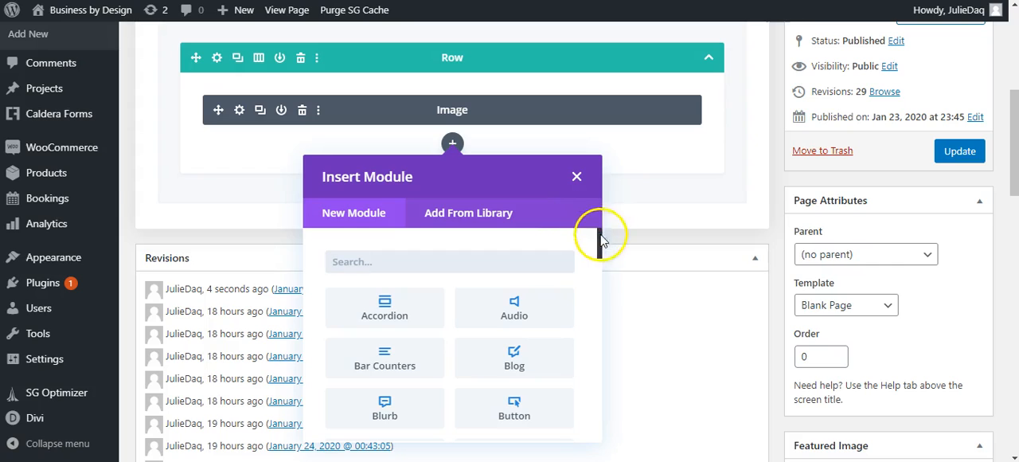
text(text)
click(376, 313)
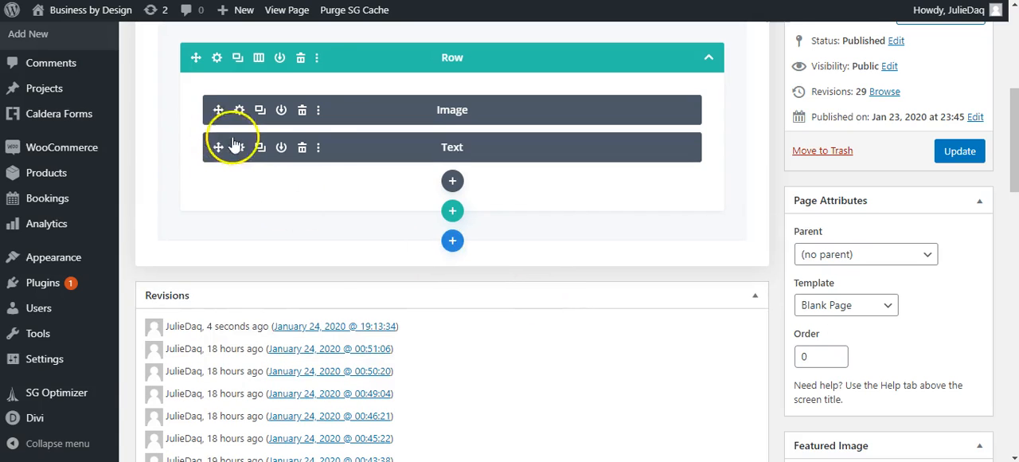
click(238, 146)
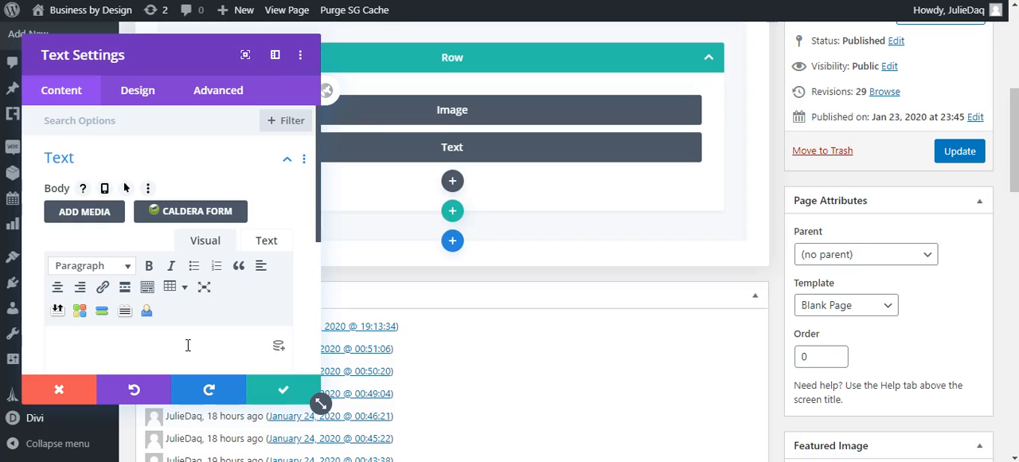
text(@busine)
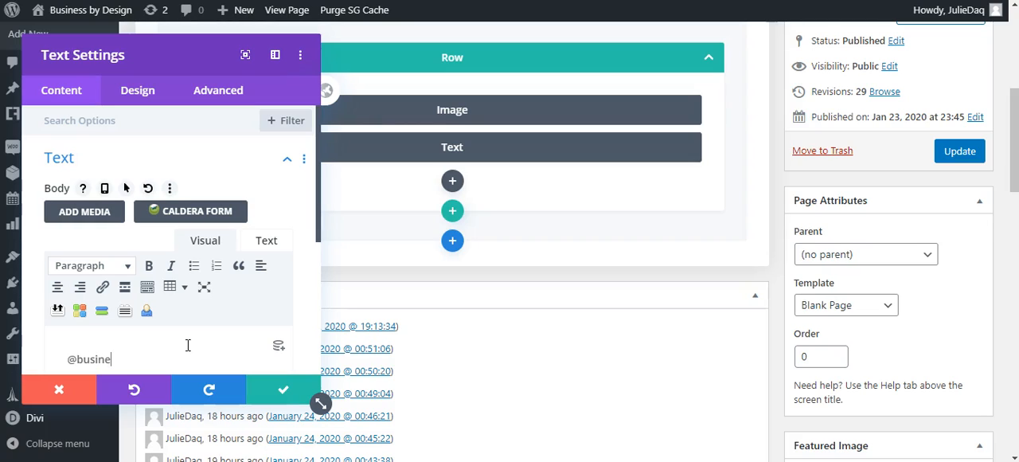
text(ssbydesign.co)
click(184, 367)
drag(184, 368, 43, 347)
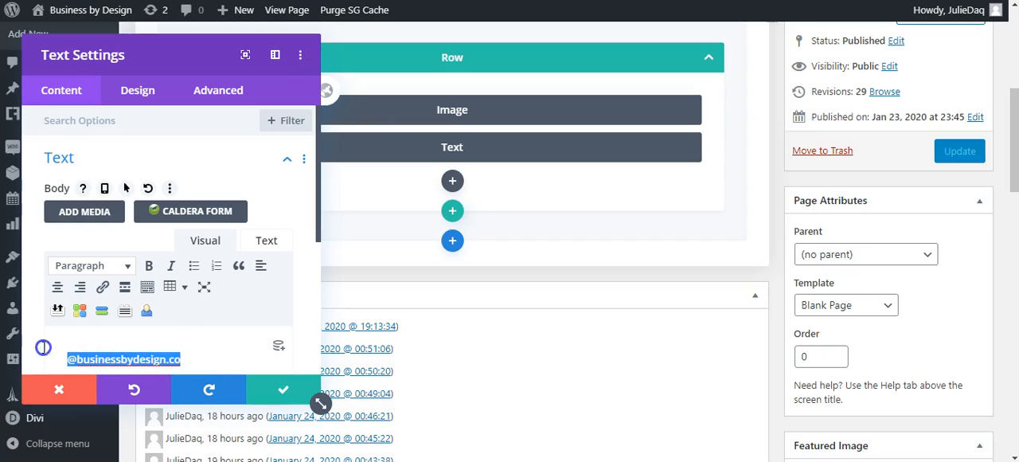
click(58, 293)
click(287, 389)
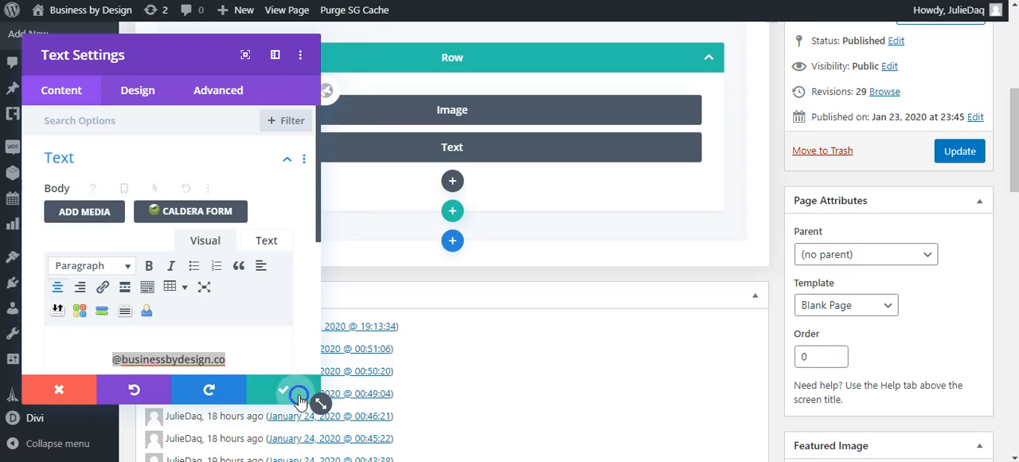
Insert a Button module below the Text module in the same row.
click(452, 181)
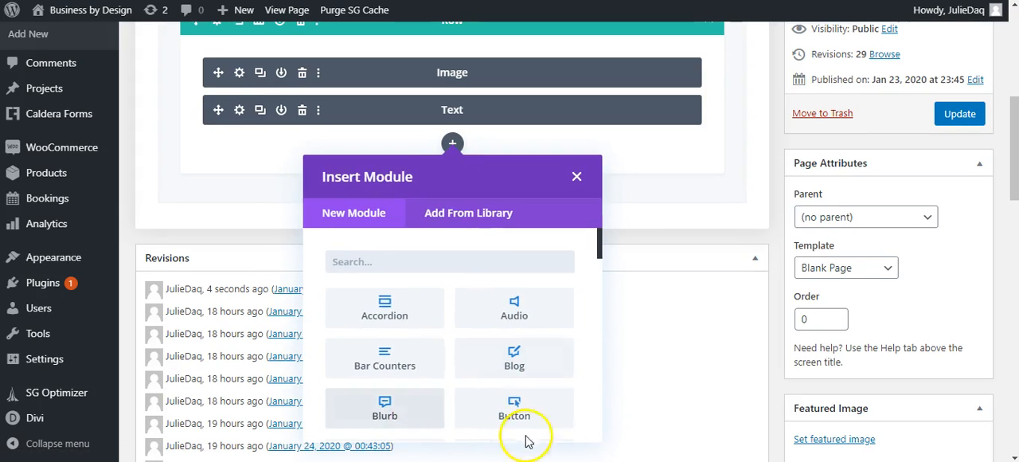
click(534, 411)
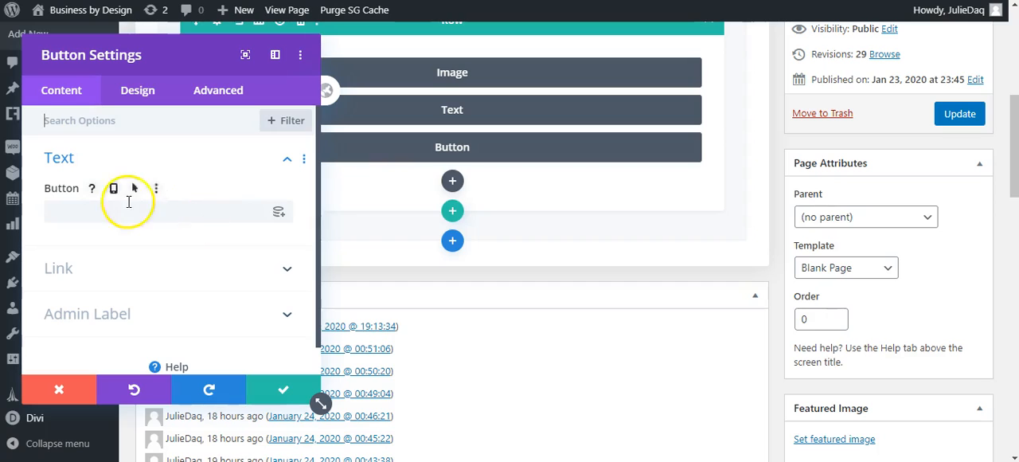
click(317, 216)
drag(318, 216, 317, 226)
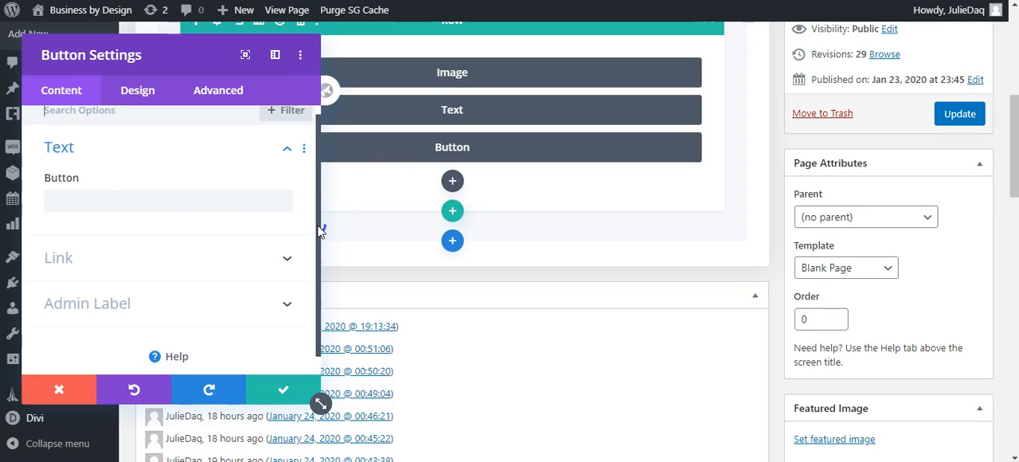
drag(319, 230, 313, 201)
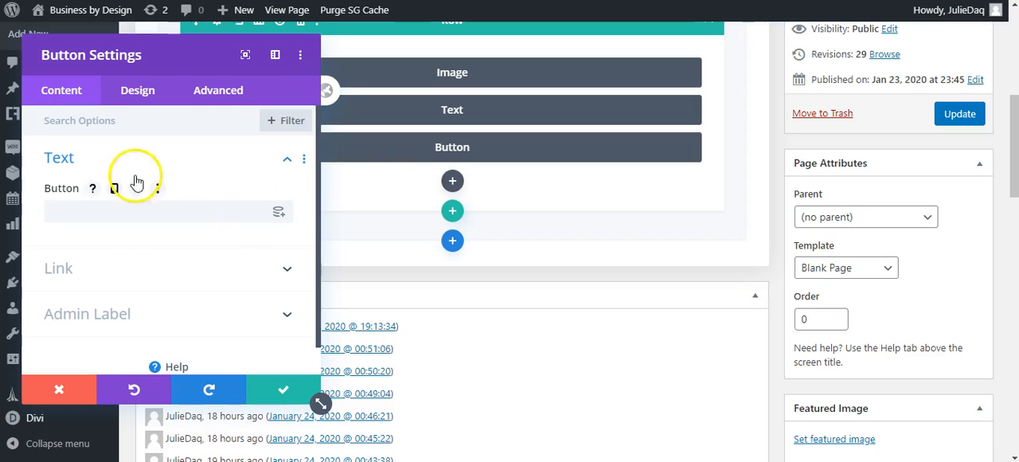
Add the custom CSS "min-width: 300px;" to the Button module's main element.
click(213, 96)
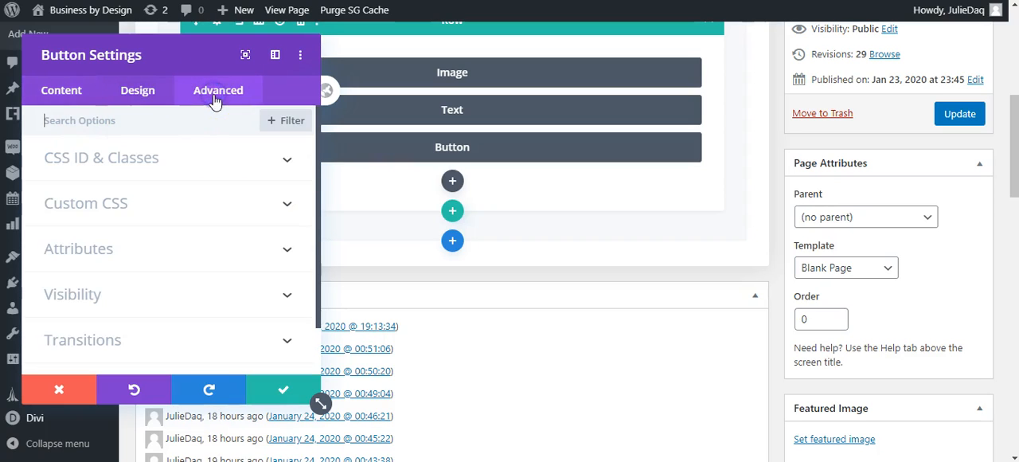
click(207, 207)
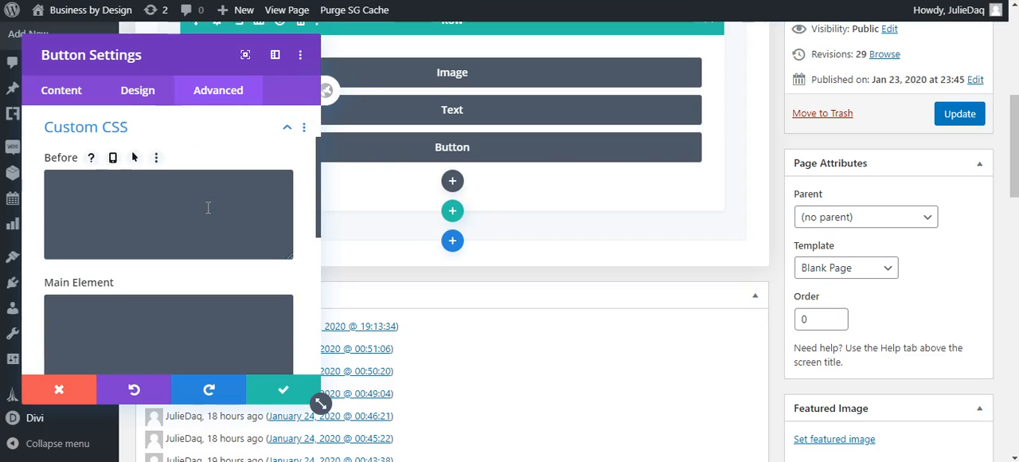
scroll(251, 250, down, 2)
click(228, 252)
text(mi)
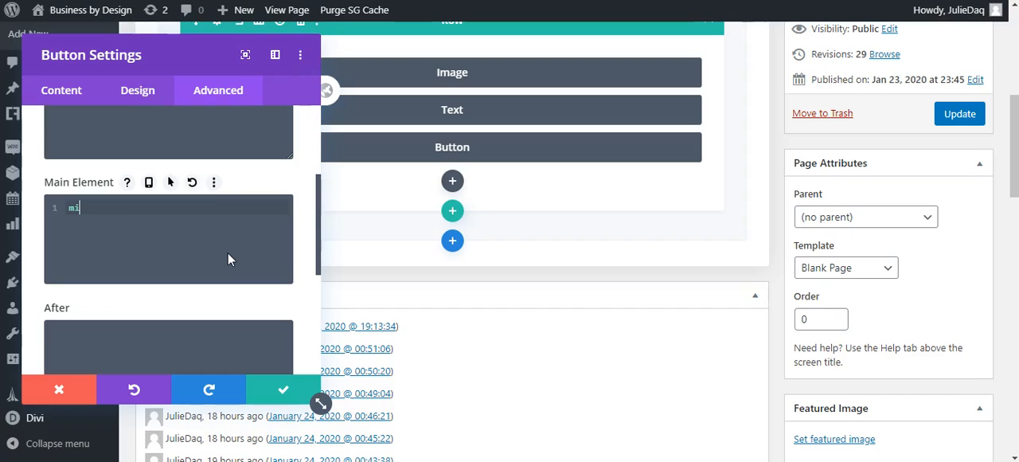
text(n-)
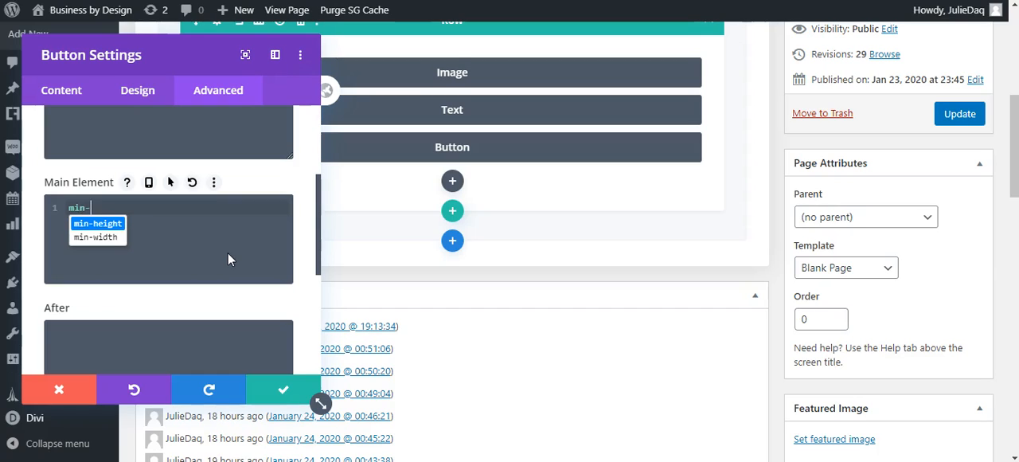
text(width:)
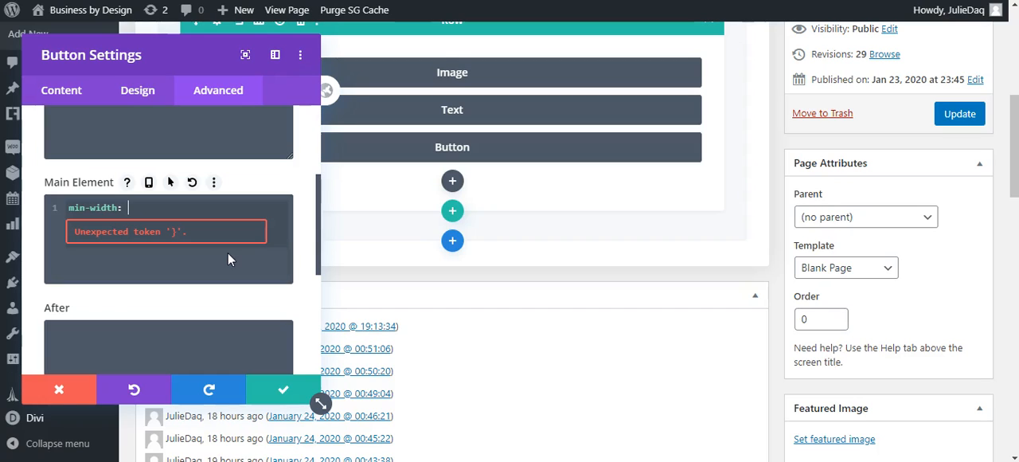
text(px;)
click(234, 259)
click(158, 232)
click(127, 208)
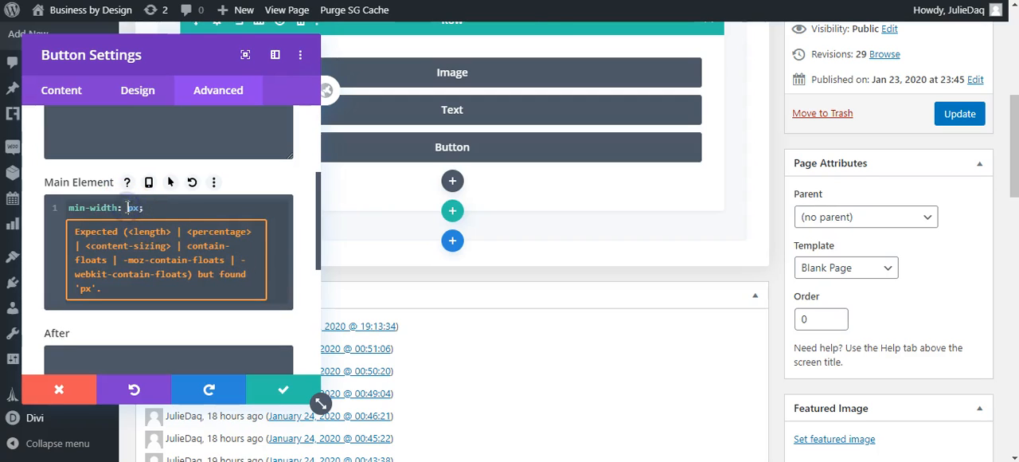
text(300)
click(228, 326)
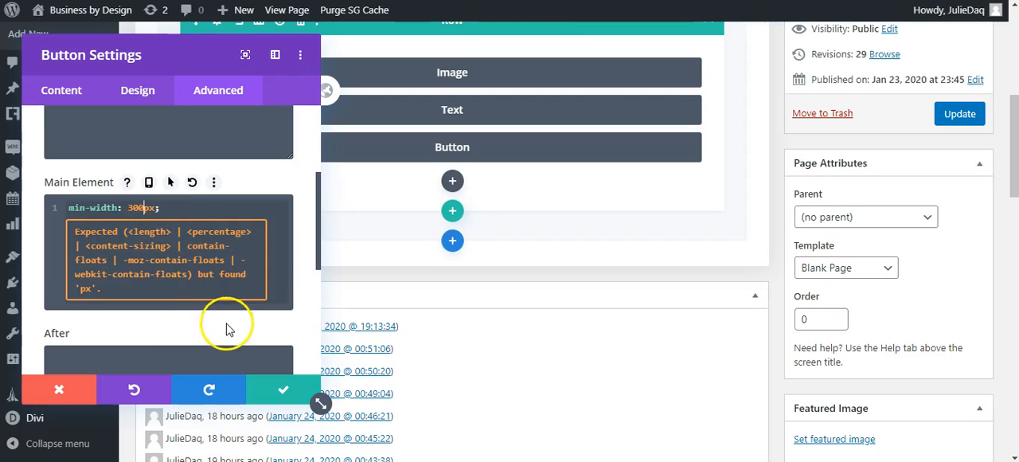
Set both the Button module's text and its admin label to "Button 1".
click(239, 96)
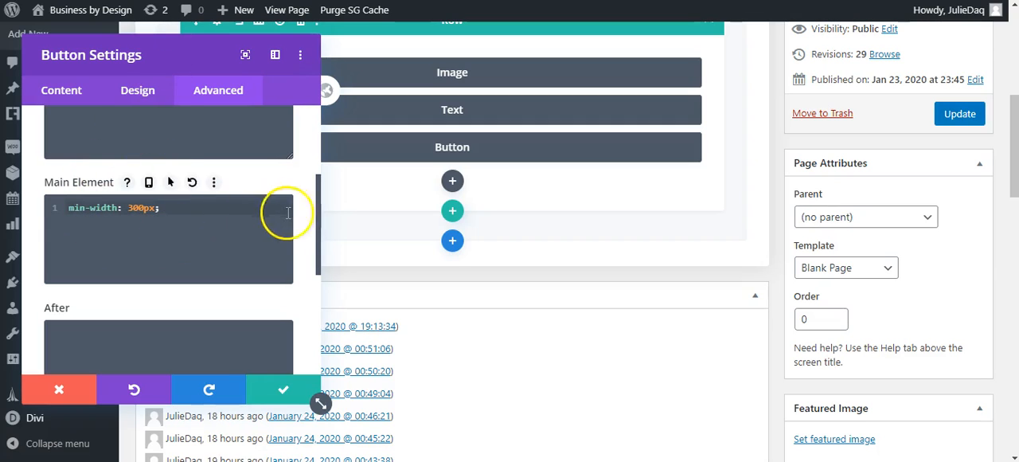
drag(318, 214, 311, 127)
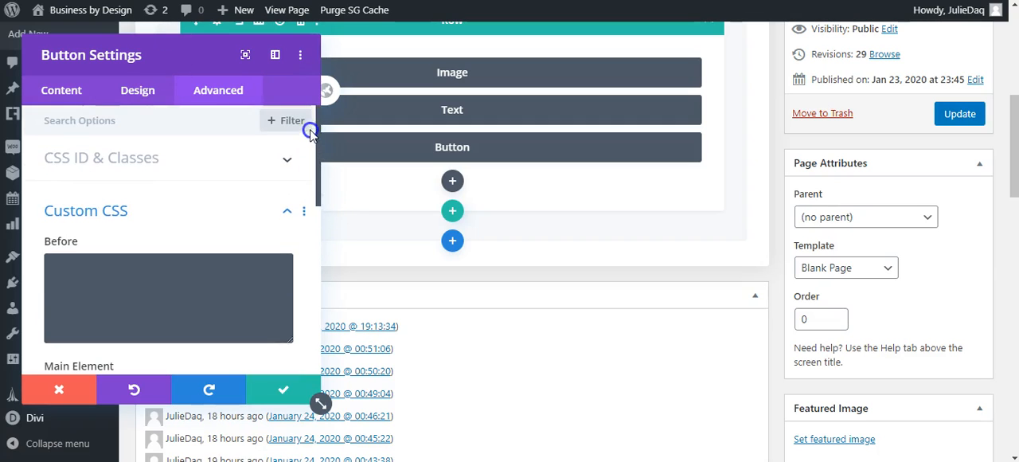
click(45, 101)
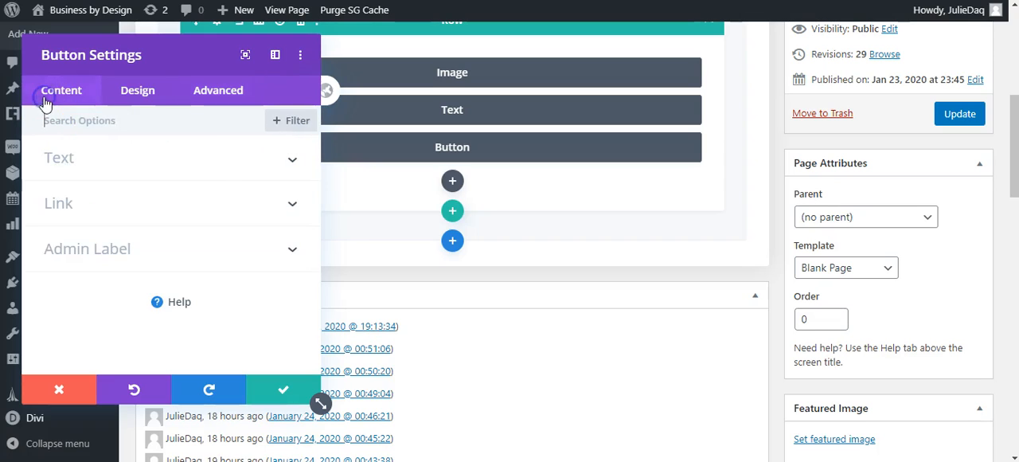
click(80, 157)
click(84, 206)
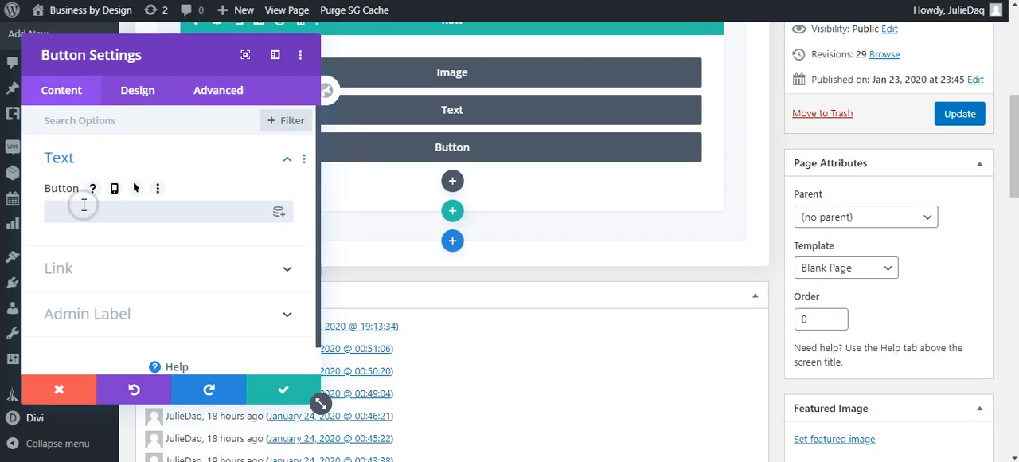
text(Button 1)
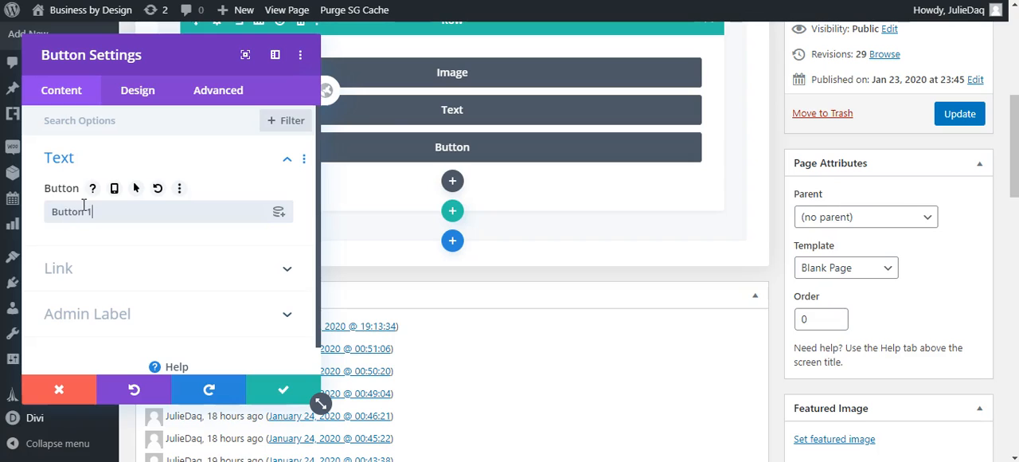
click(287, 320)
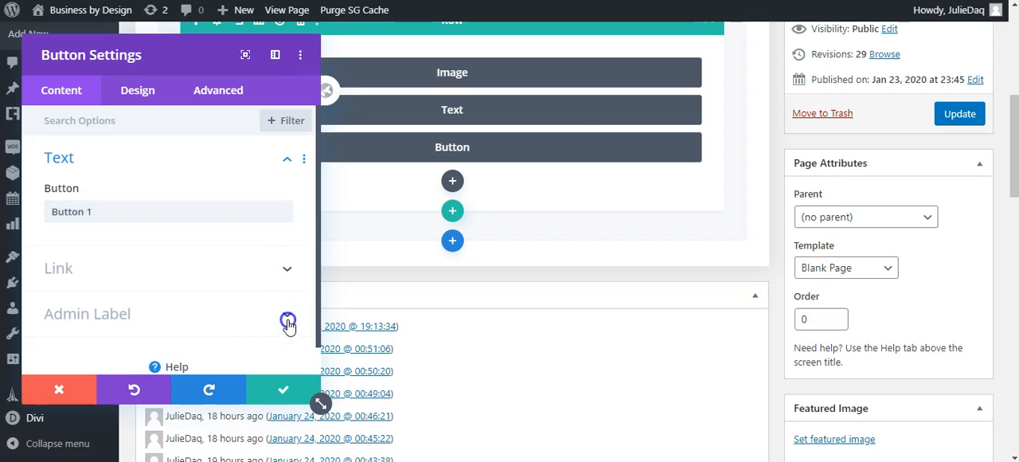
click(139, 282)
text(Button 1)
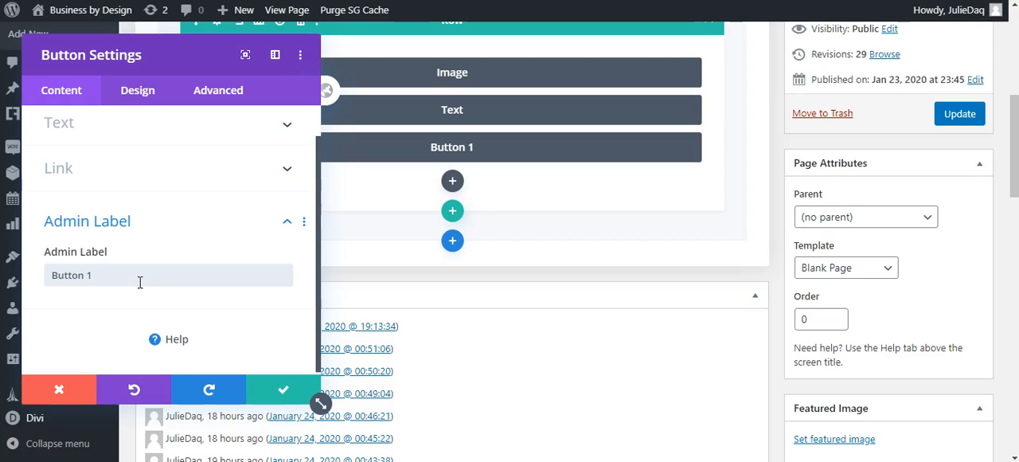
Center the alignment of the Button 1 module.
click(141, 94)
click(153, 156)
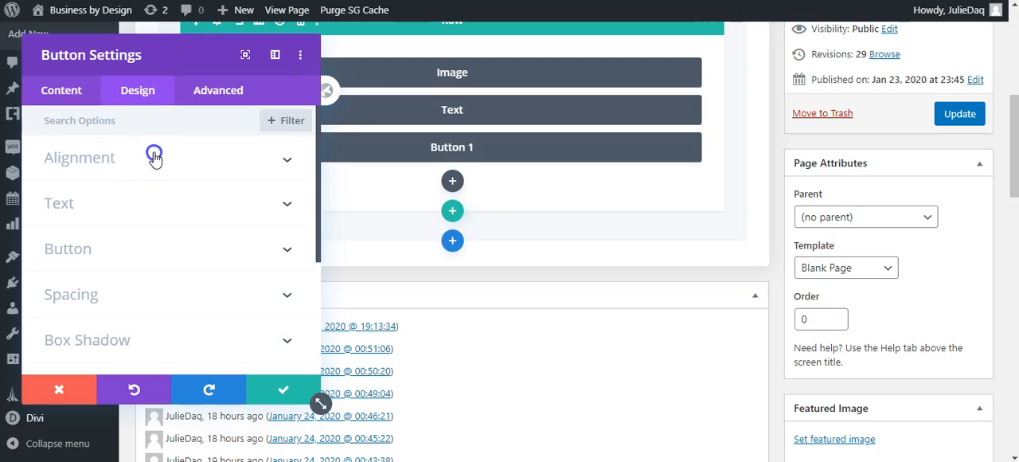
click(168, 211)
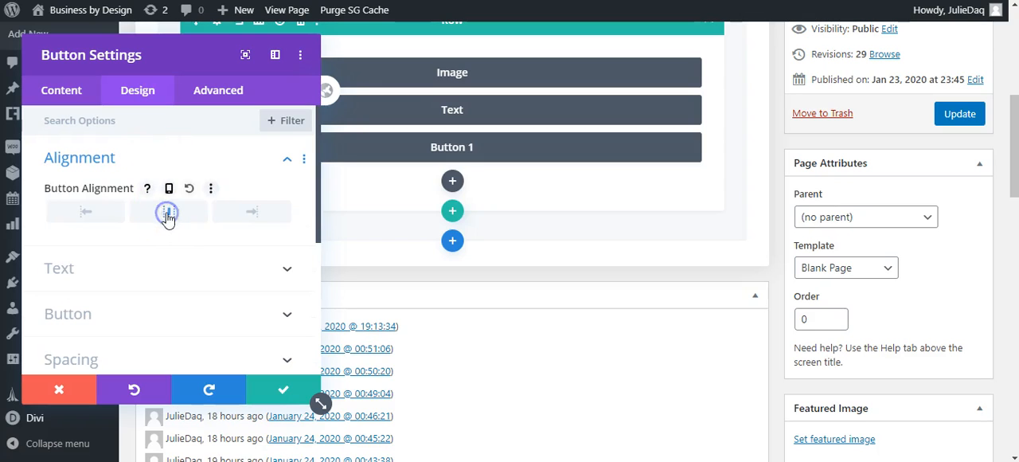
Enable custom styles for Button 1 and set its text color to black.
drag(318, 155, 324, 211)
click(286, 218)
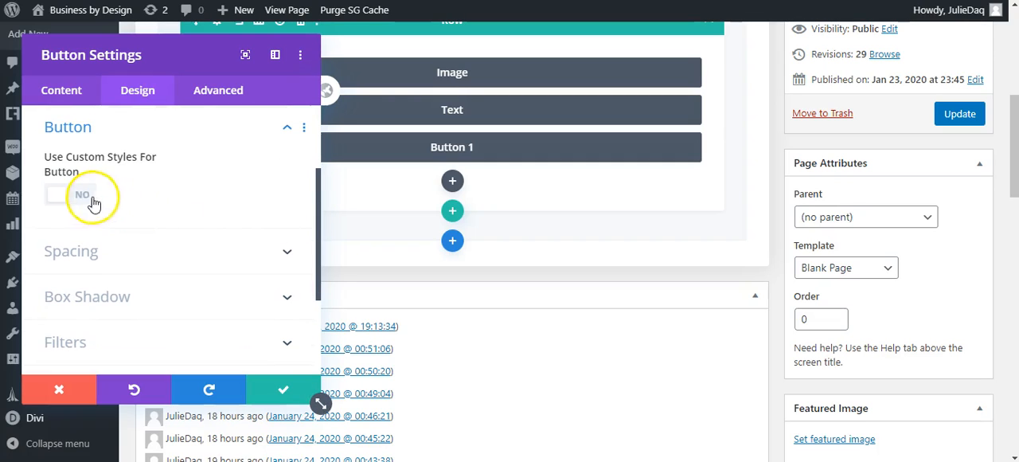
click(86, 201)
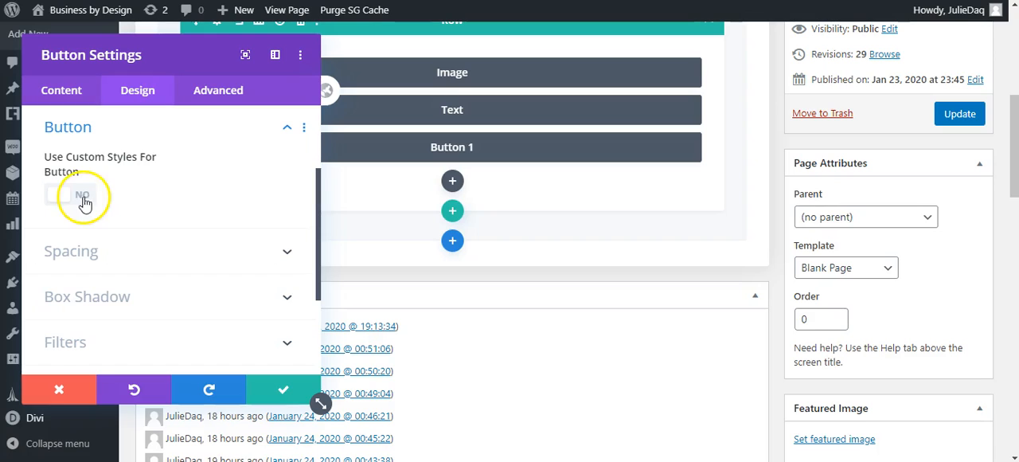
click(82, 202)
click(82, 202)
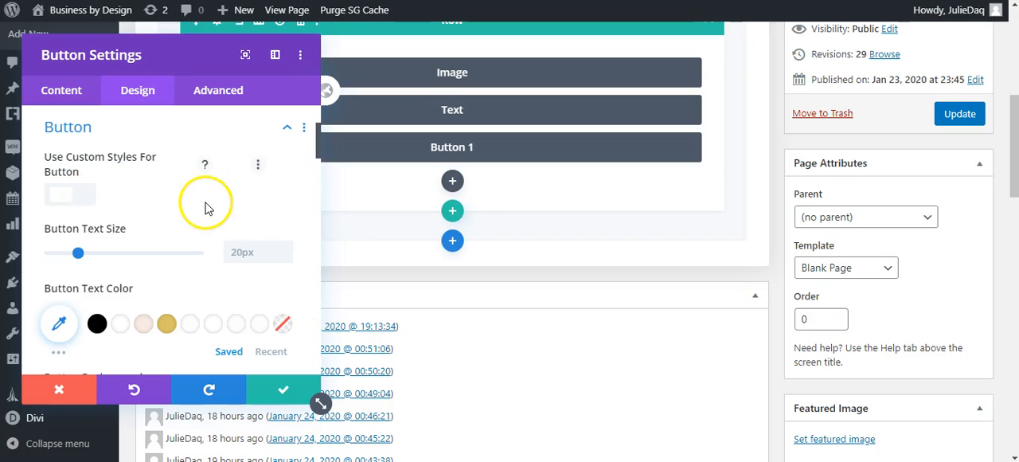
scroll(318, 176, down, 2)
scroll(318, 177, up, 1)
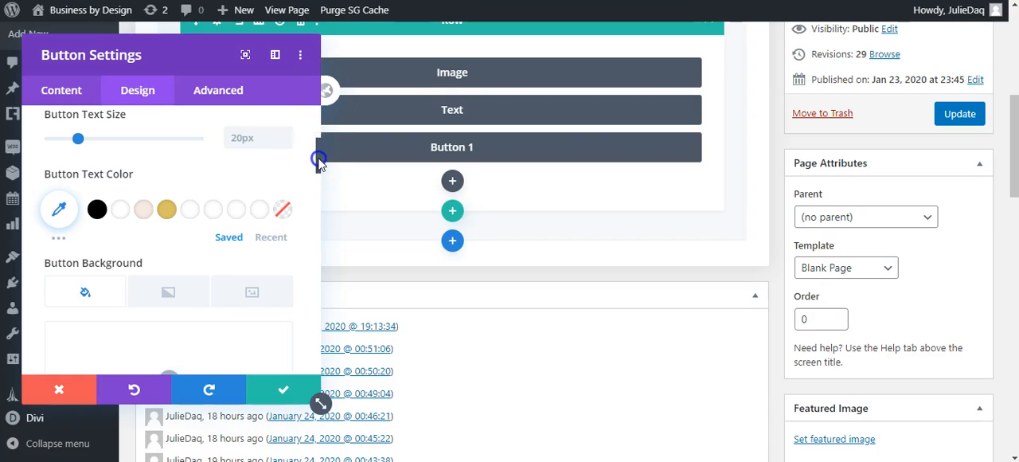
scroll(319, 163, down, 1)
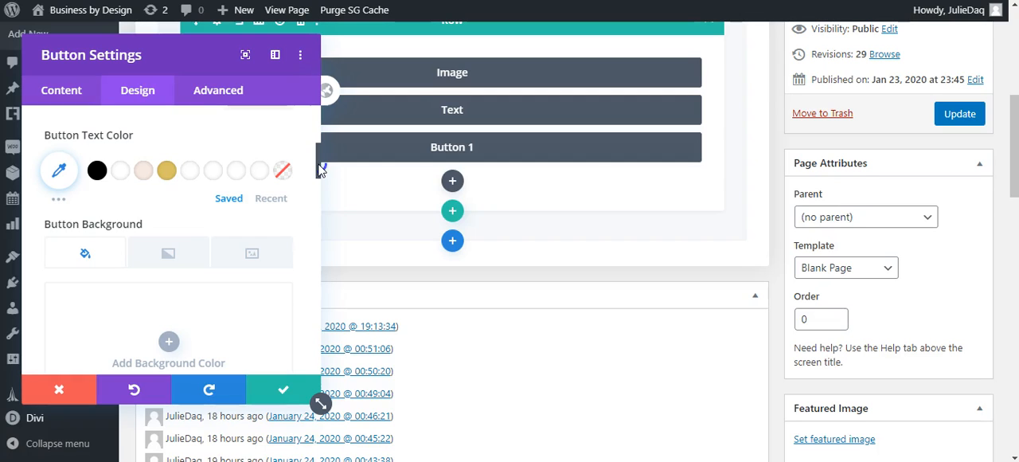
click(98, 170)
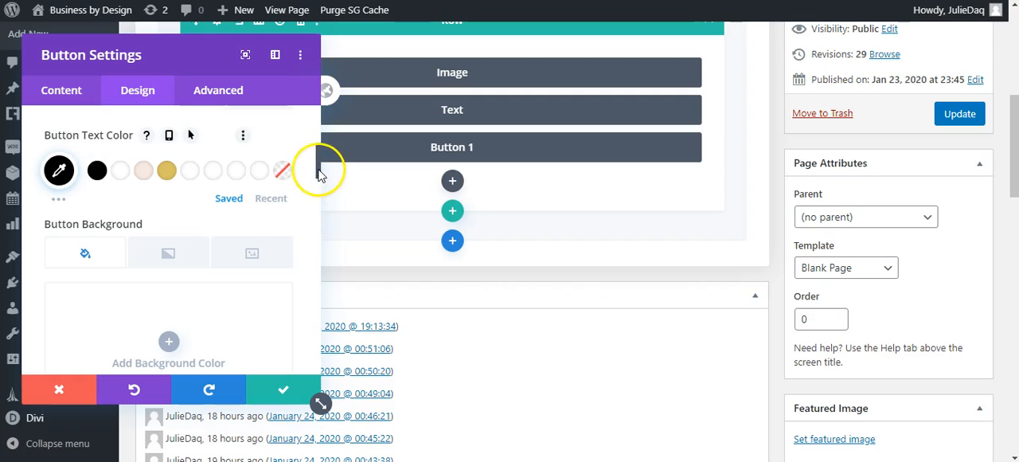
Set Button 1's background color to the saved gold swatch #dbc364.
scroll(318, 175, down, 2)
click(168, 279)
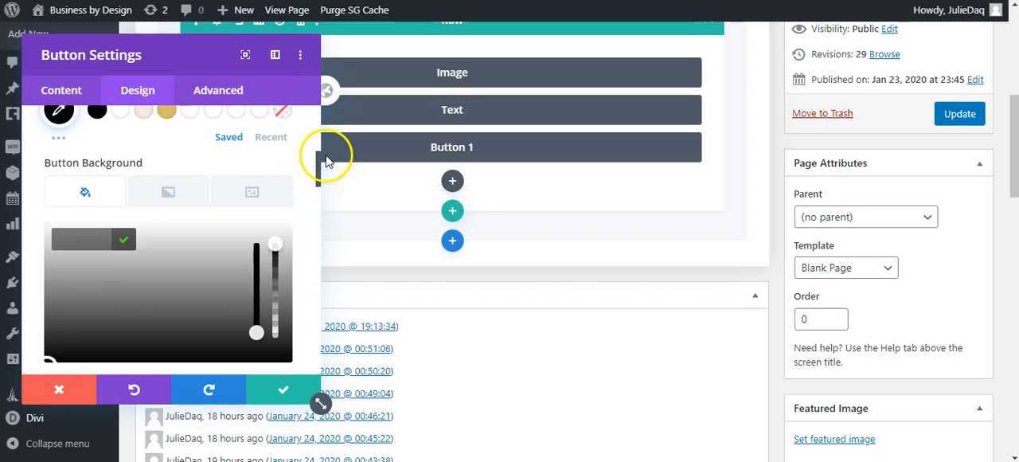
drag(319, 170, 318, 206)
click(317, 200)
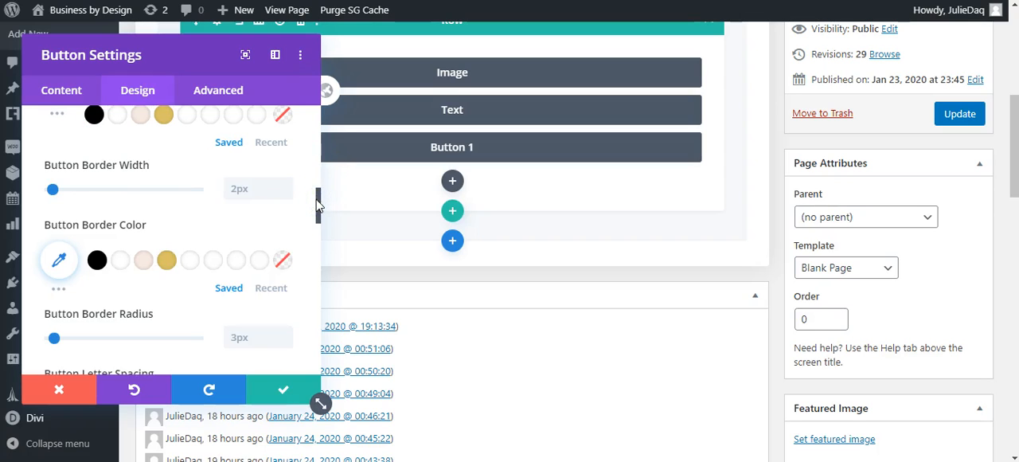
scroll(317, 199, up, 1)
click(160, 170)
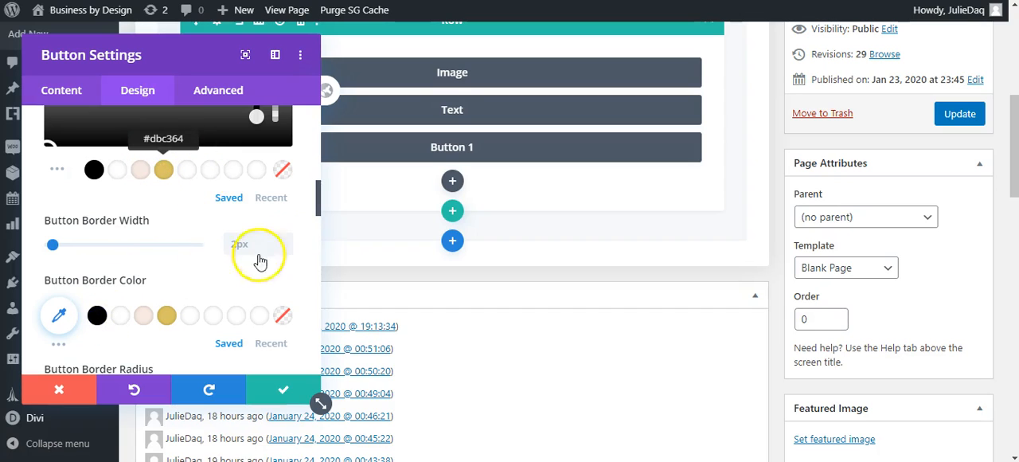
Set Button 1's border radius to 0px and its font to Lato.
drag(319, 205, 317, 236)
drag(53, 166, 19, 167)
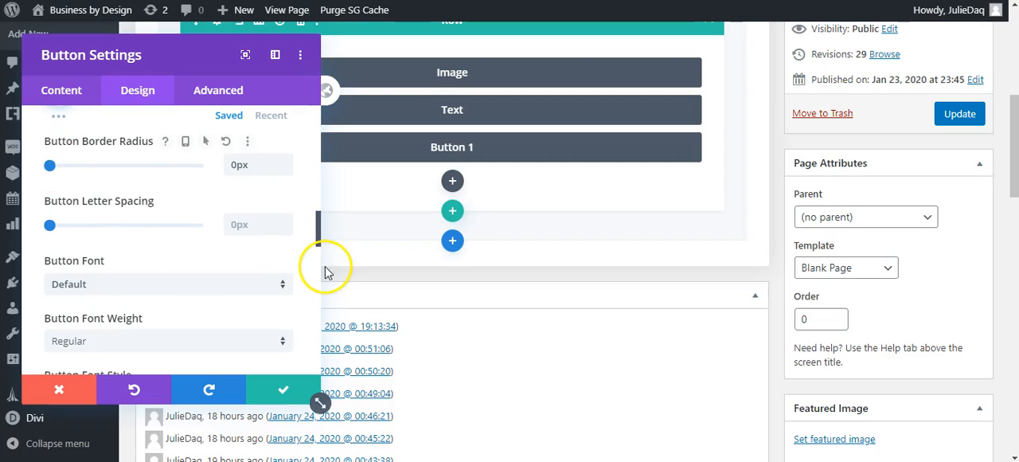
click(243, 295)
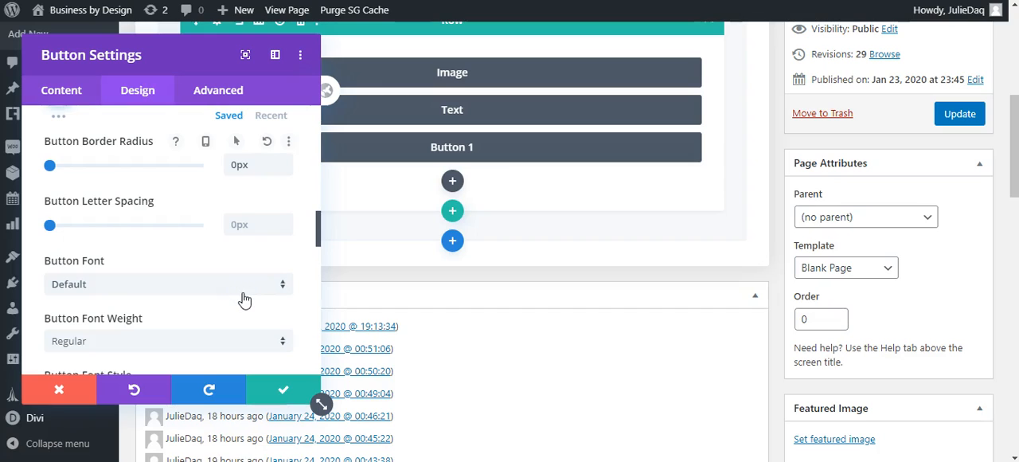
click(287, 289)
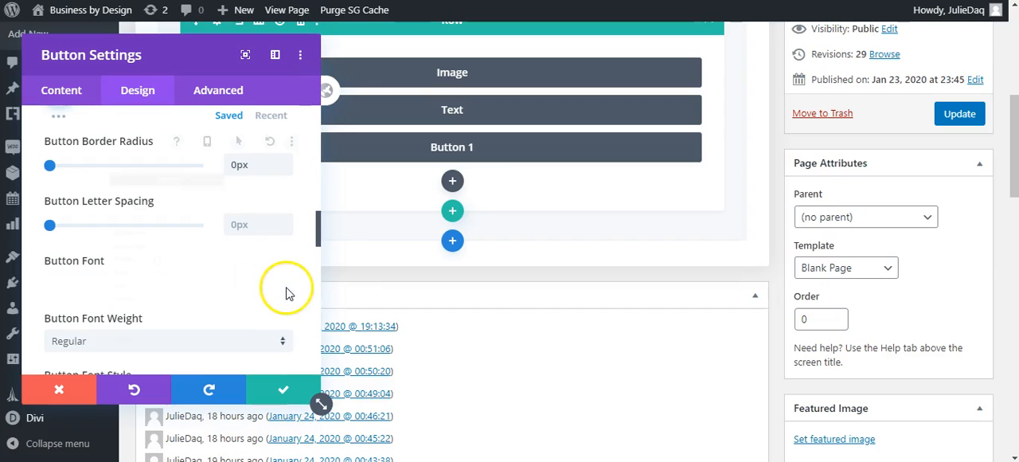
text(lato)
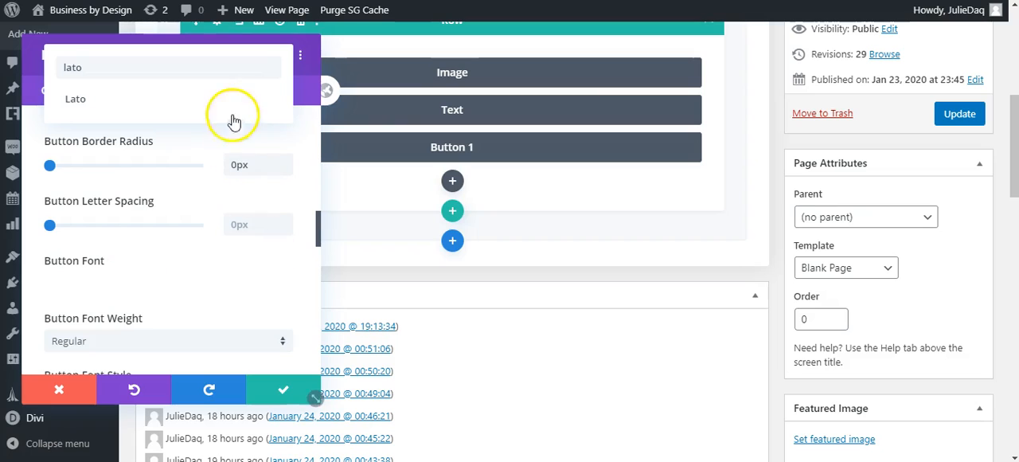
click(235, 102)
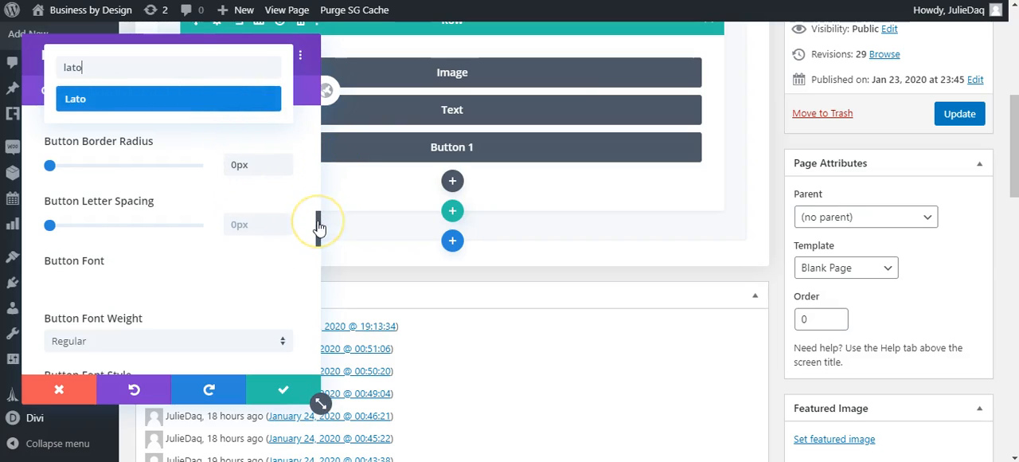
Save the Button 1 module settings and update the page.
drag(317, 223, 318, 282)
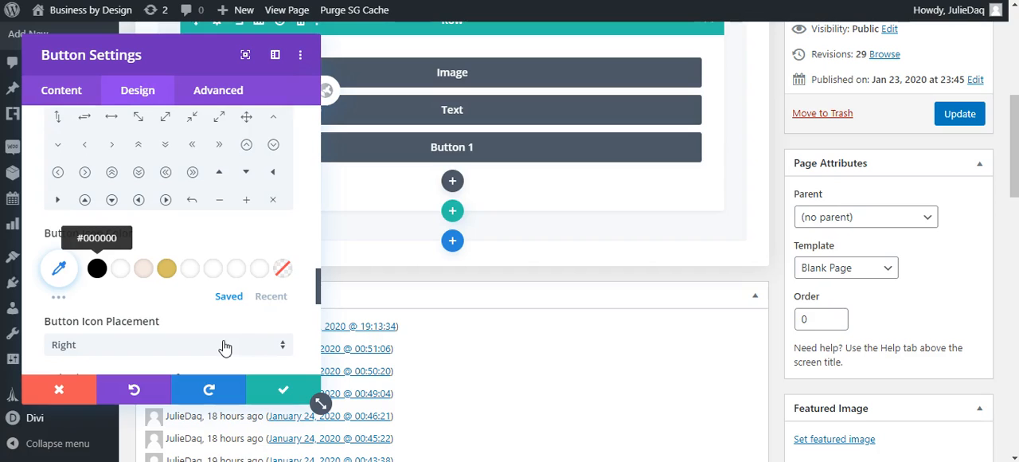
click(280, 388)
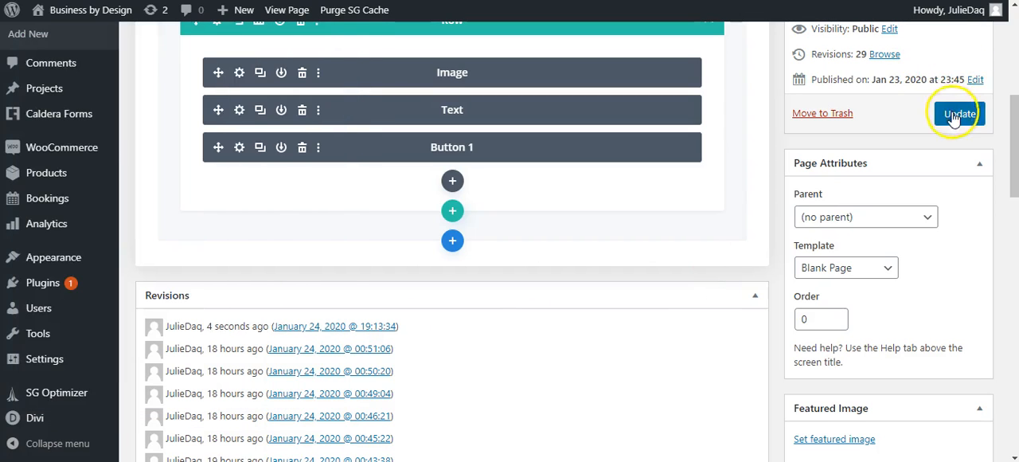
click(955, 116)
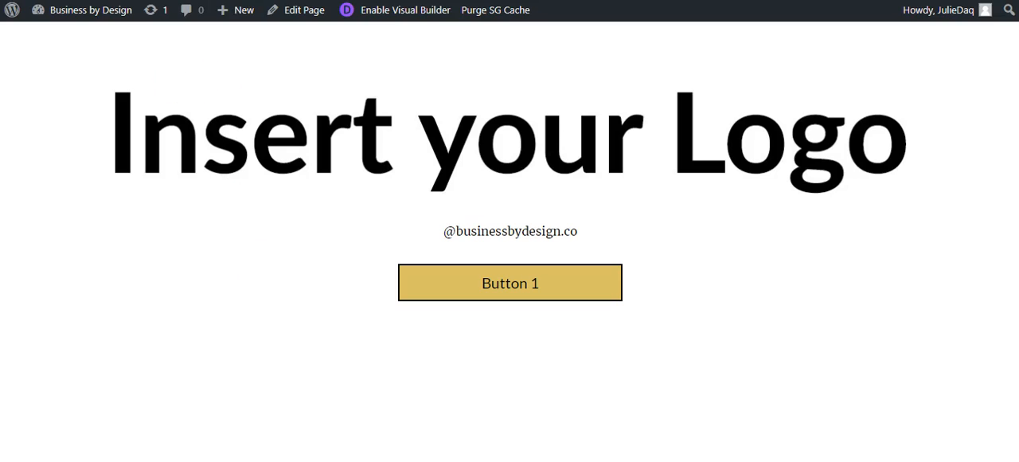
Return to the page editor and duplicate the Button 1 module three times in the same row.
click(239, 0)
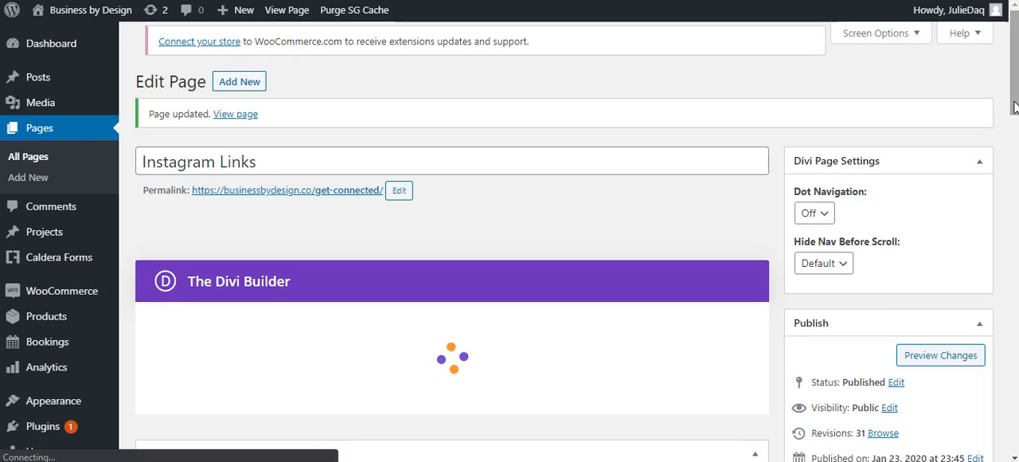
drag(1014, 102, 1016, 141)
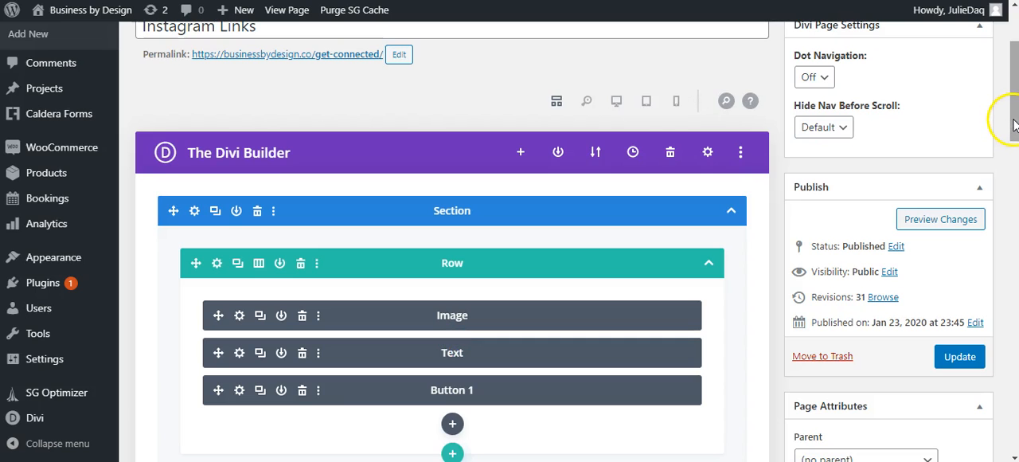
drag(1016, 123, 1015, 172)
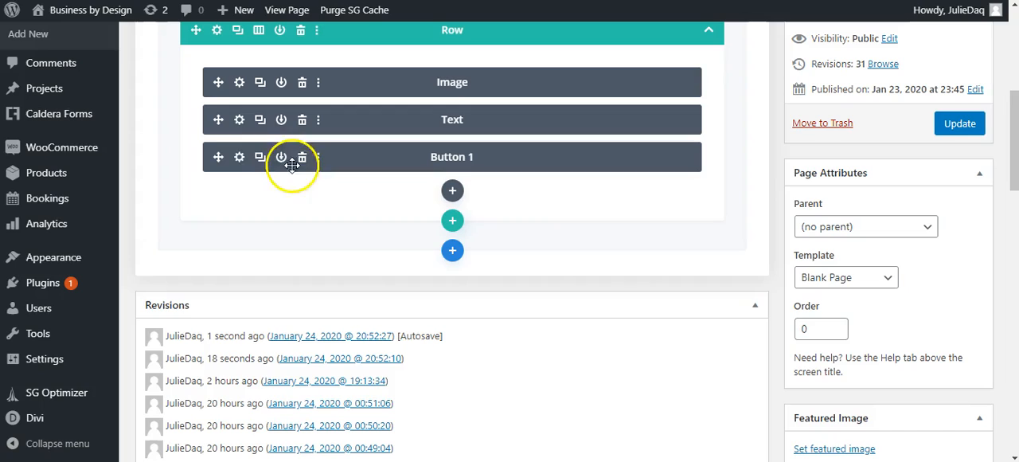
click(260, 162)
click(260, 162)
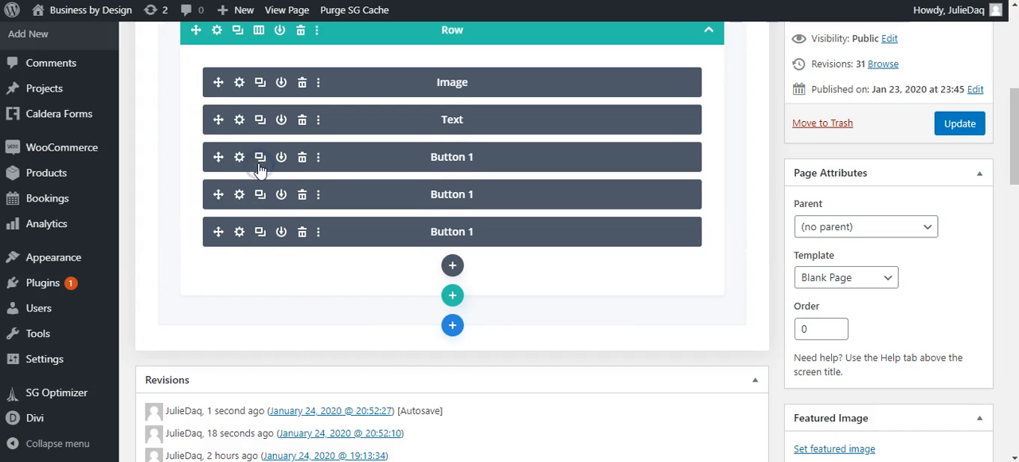
click(260, 162)
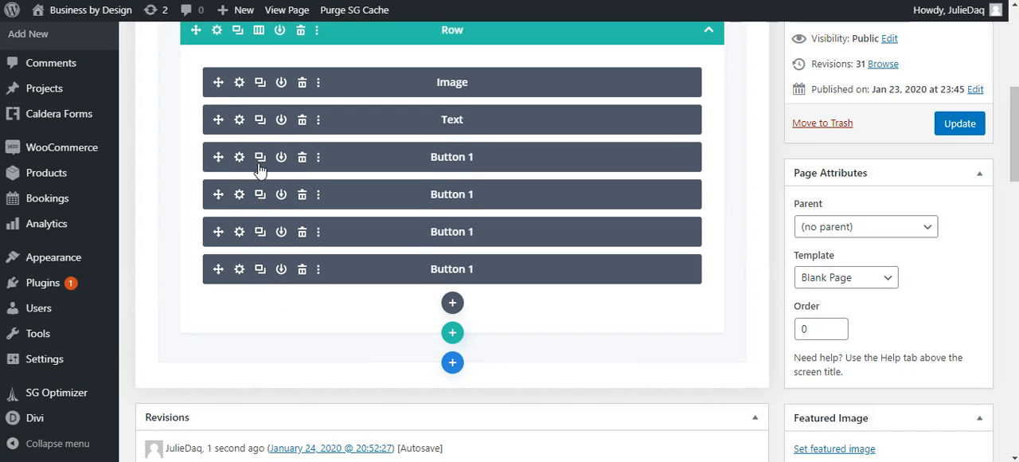
Set the first duplicated button's text to Button 2 and its link URL to #.
click(237, 164)
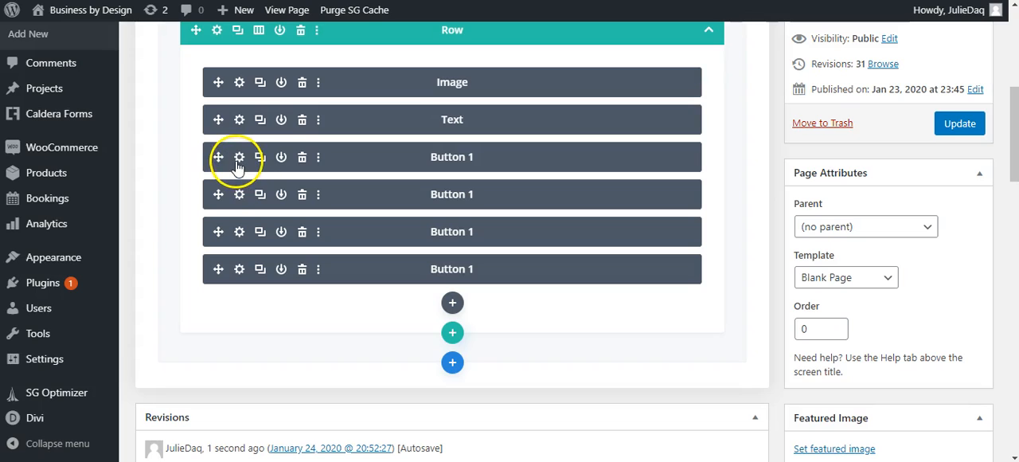
click(239, 197)
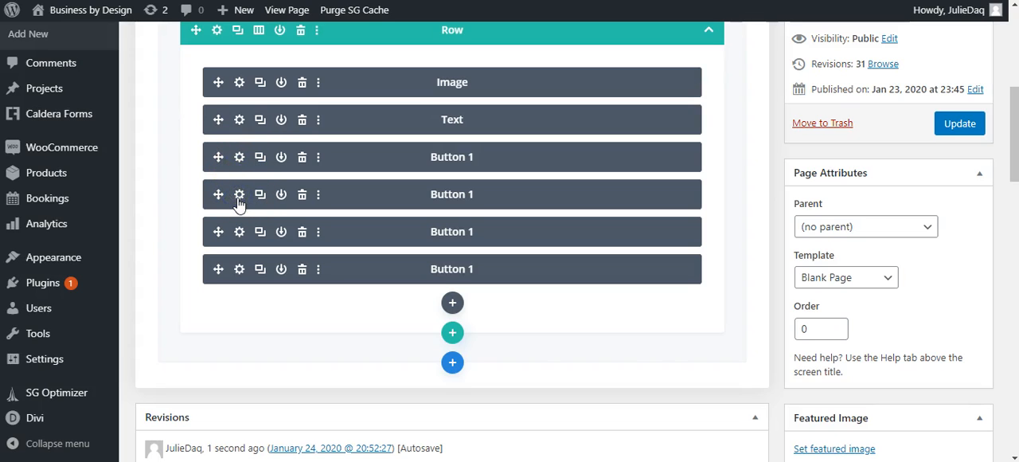
click(125, 207)
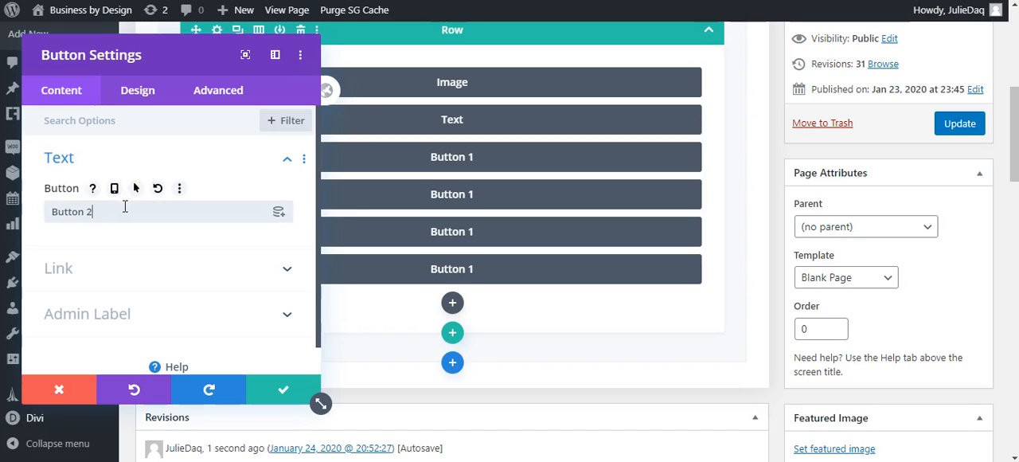
click(120, 268)
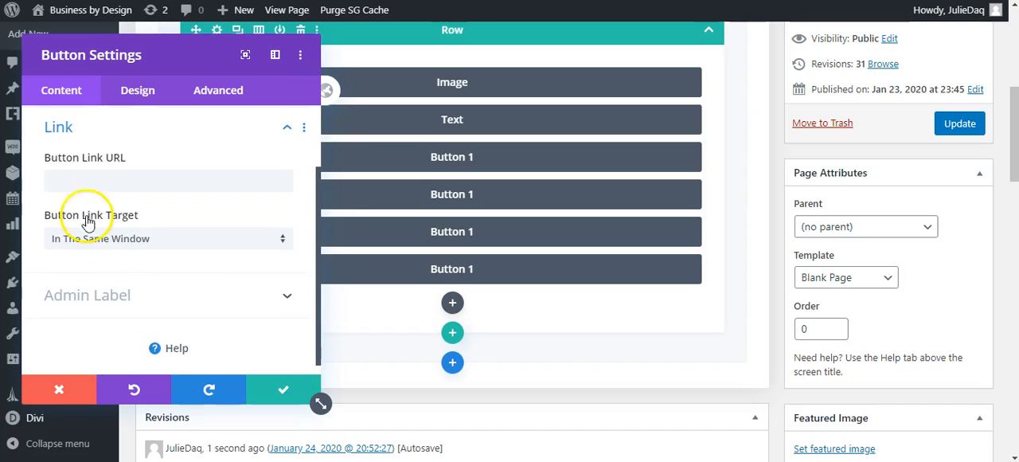
click(82, 180)
text(#)
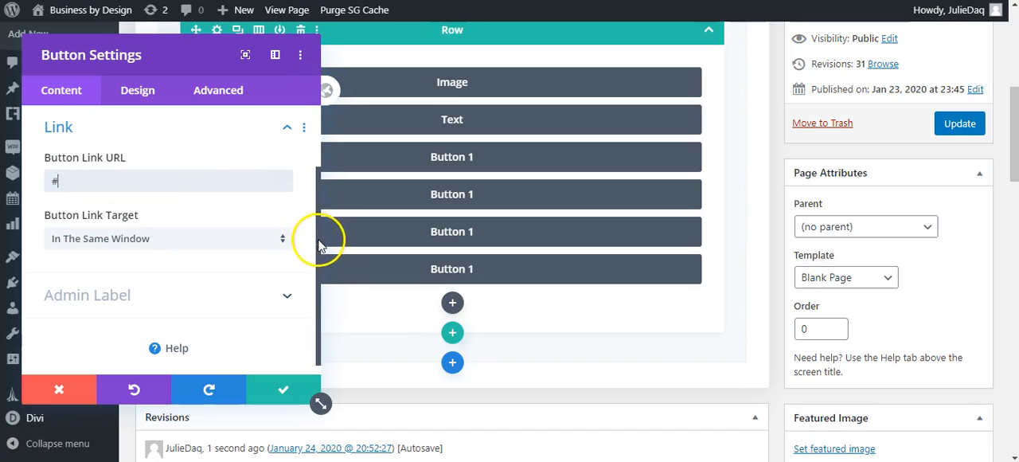
Change this module's admin label to Button 2 and save its settings.
click(284, 293)
drag(101, 272, 13, 276)
click(96, 276)
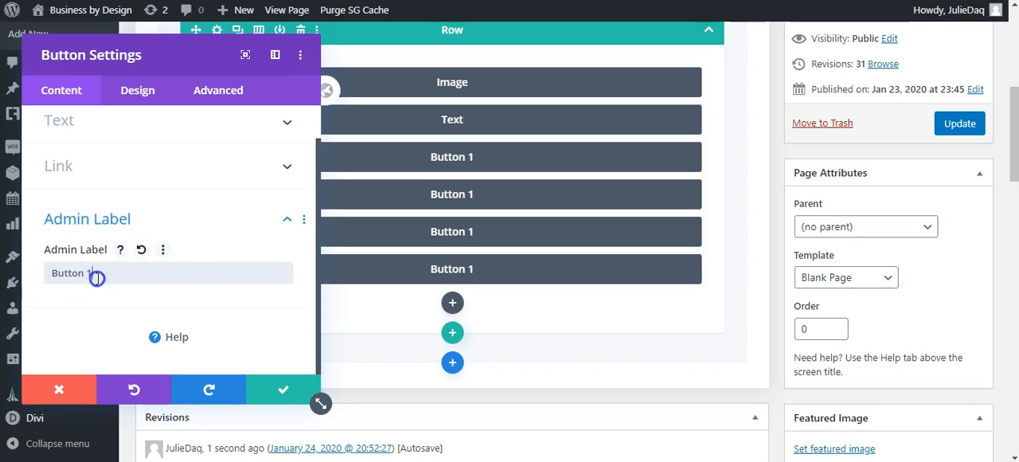
text(2)
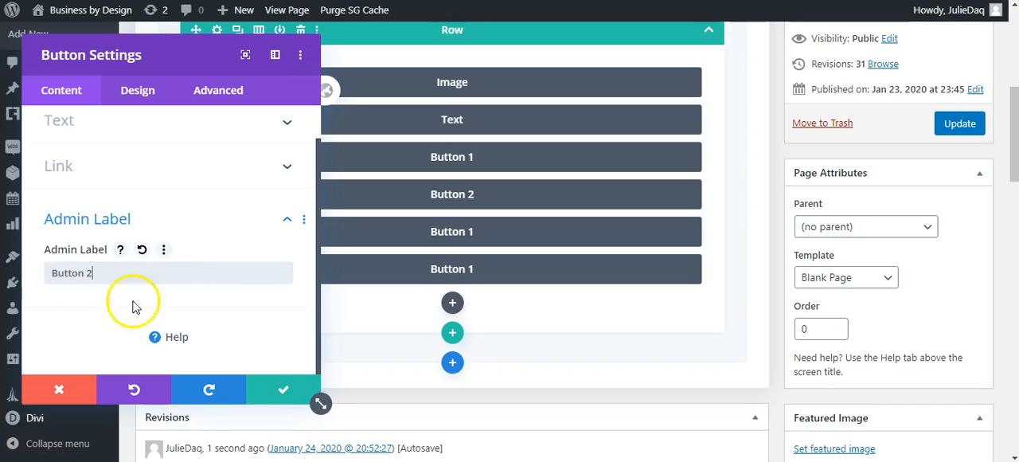
click(272, 390)
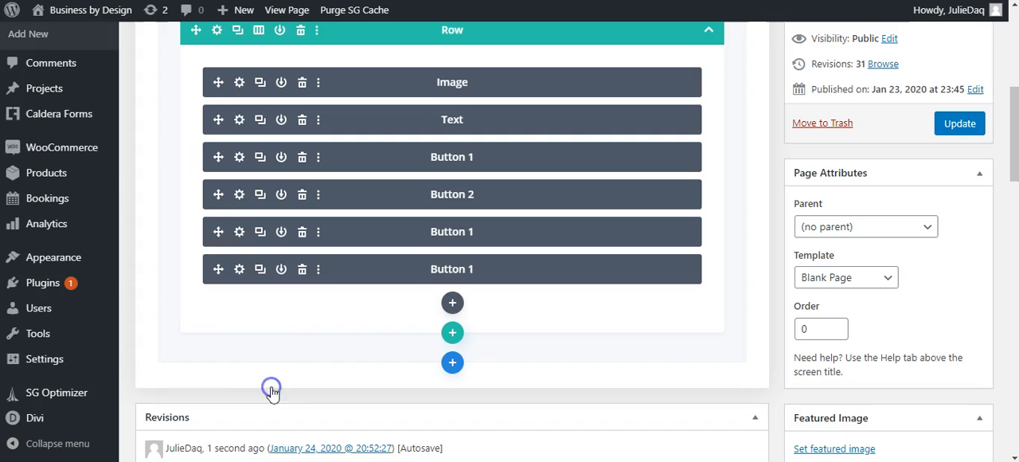
Set the second duplicated button's text to Button 3 and its link URL to #.
click(240, 232)
click(120, 212)
key(BackSpace)
text(3)
click(120, 268)
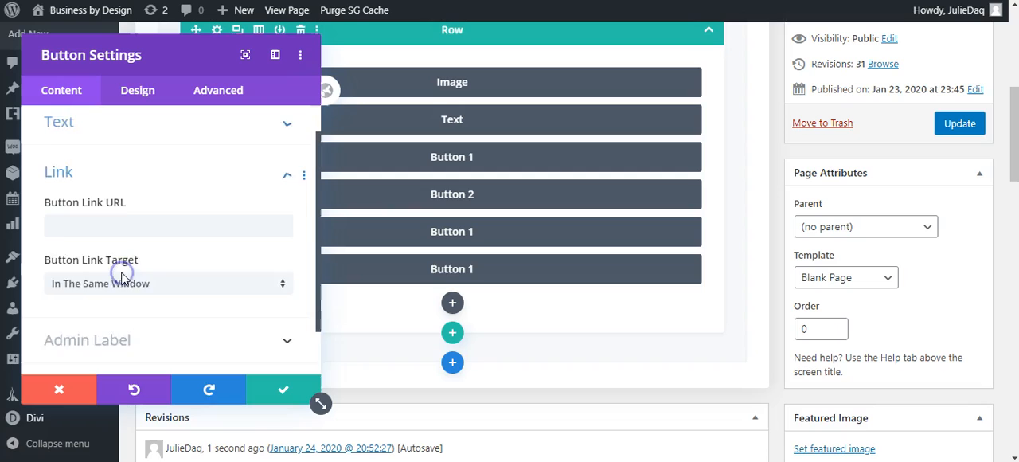
click(162, 182)
text(#)
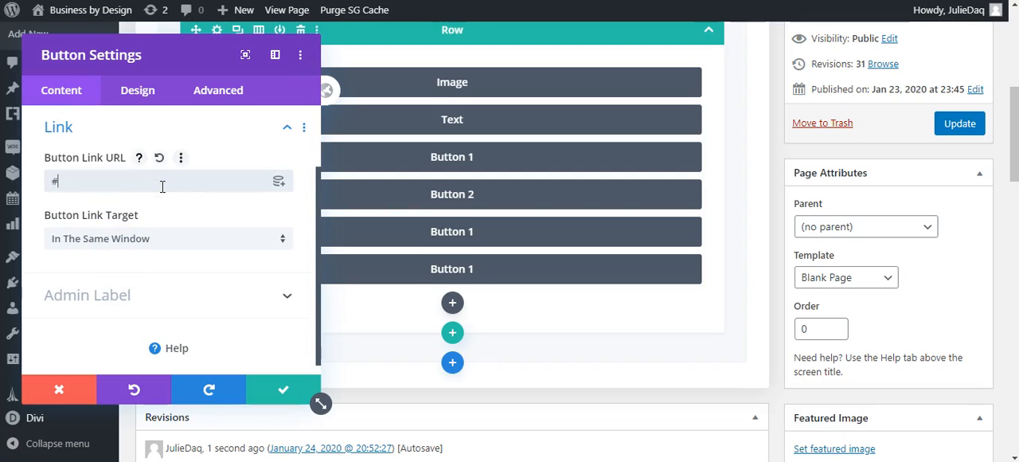
Change this module's admin label to Button 3 and save its settings.
drag(320, 256, 323, 265)
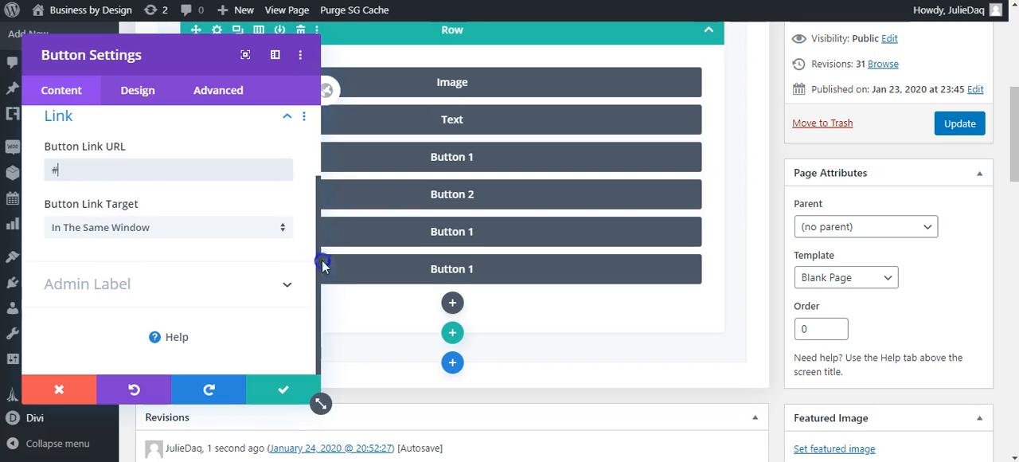
click(285, 281)
click(109, 273)
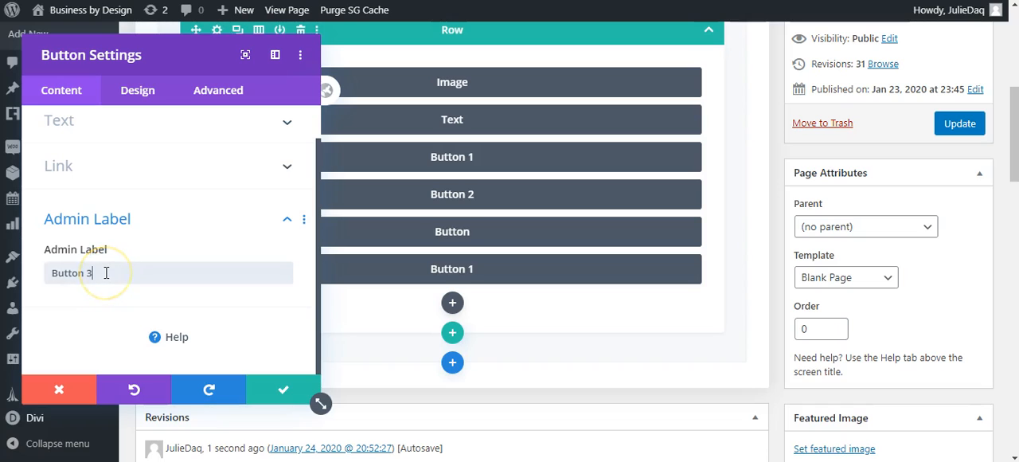
text(3)
click(283, 388)
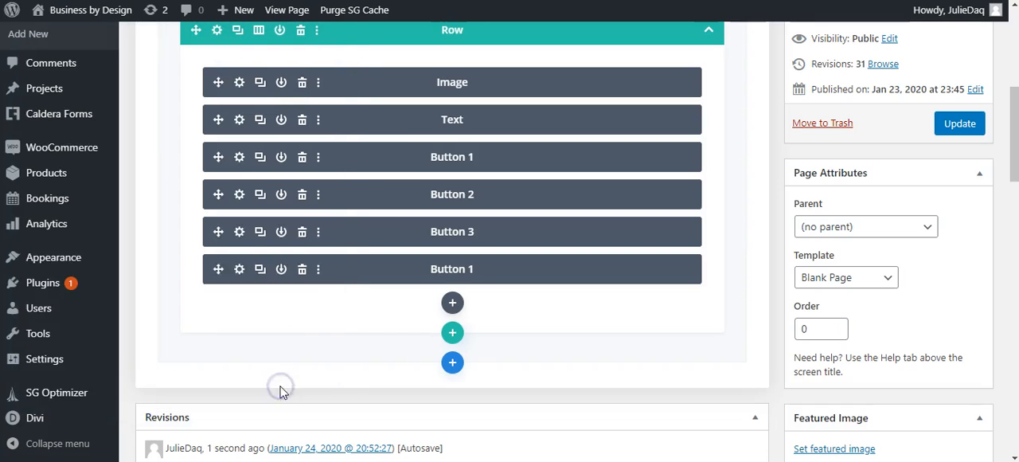
Set both the button text and the admin label of the last duplicated button to Button 4.
click(238, 269)
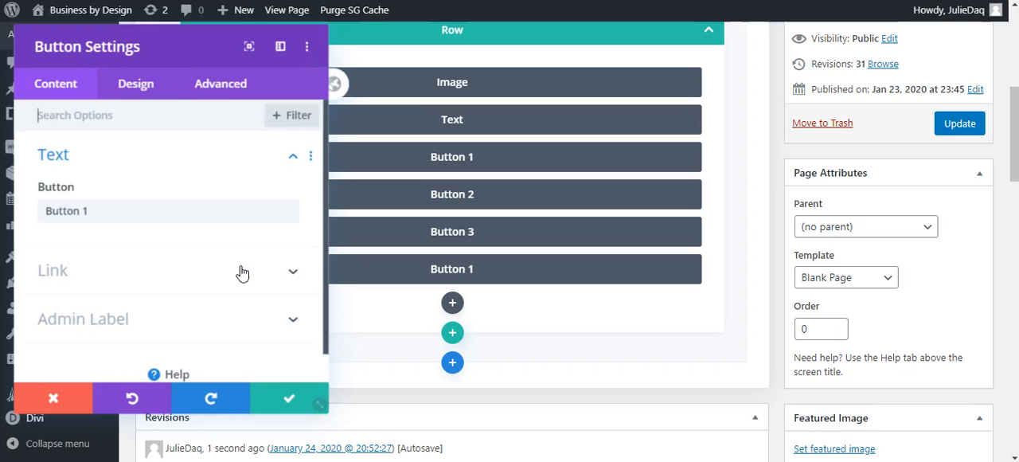
click(101, 212)
key(BackSpace)
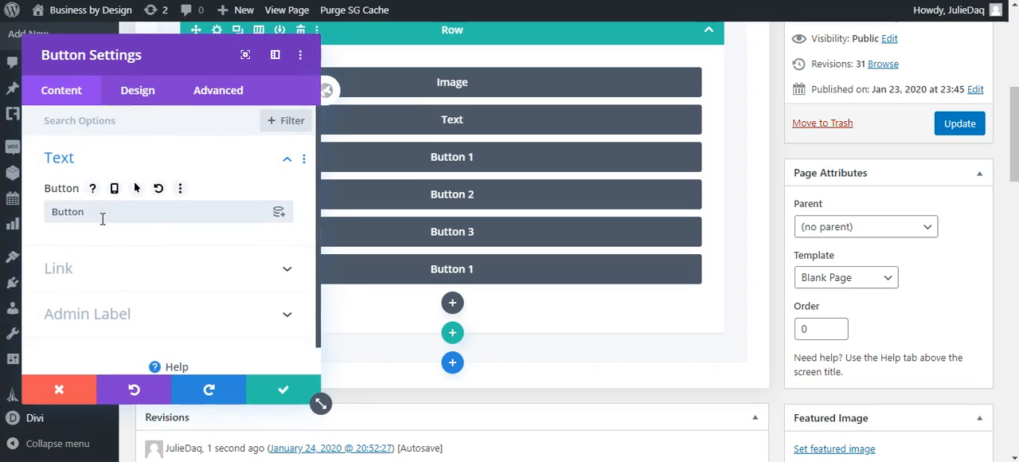
click(130, 89)
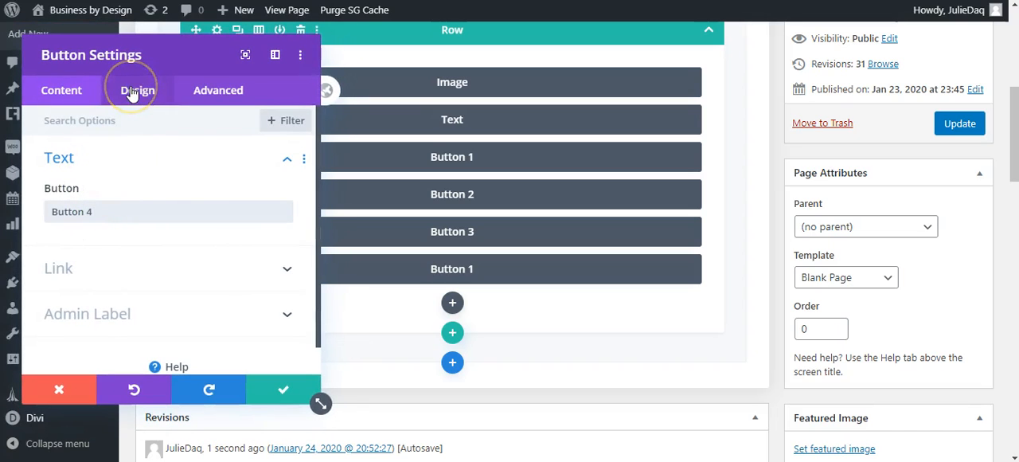
click(281, 317)
click(98, 273)
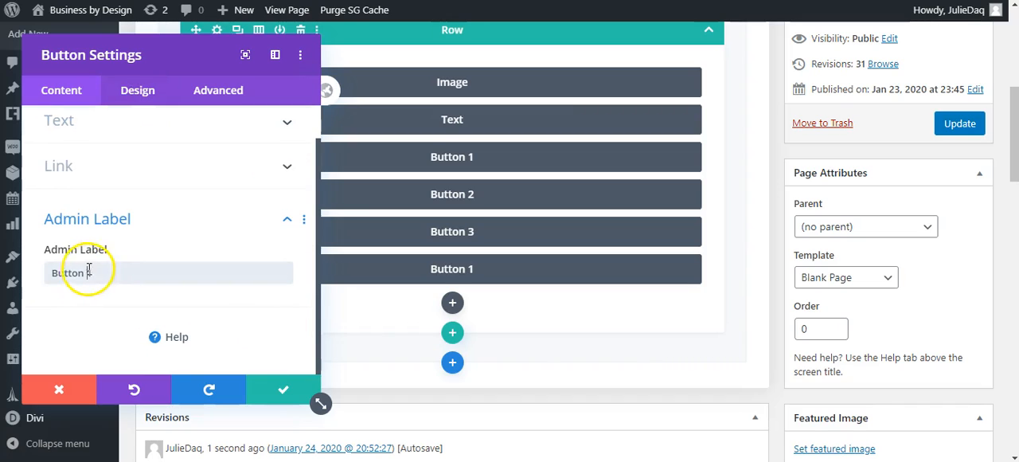
text(4)
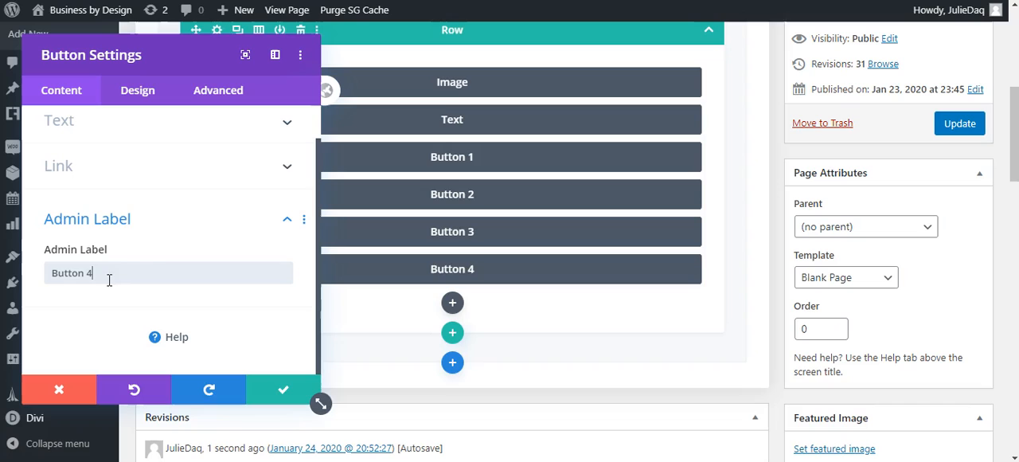
Set Button 4's link URL to # and save the module settings.
click(164, 180)
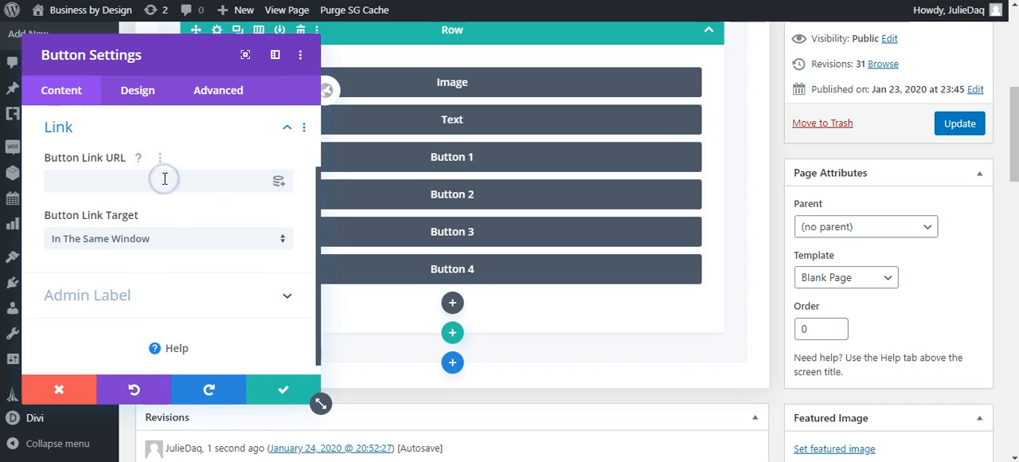
click(117, 174)
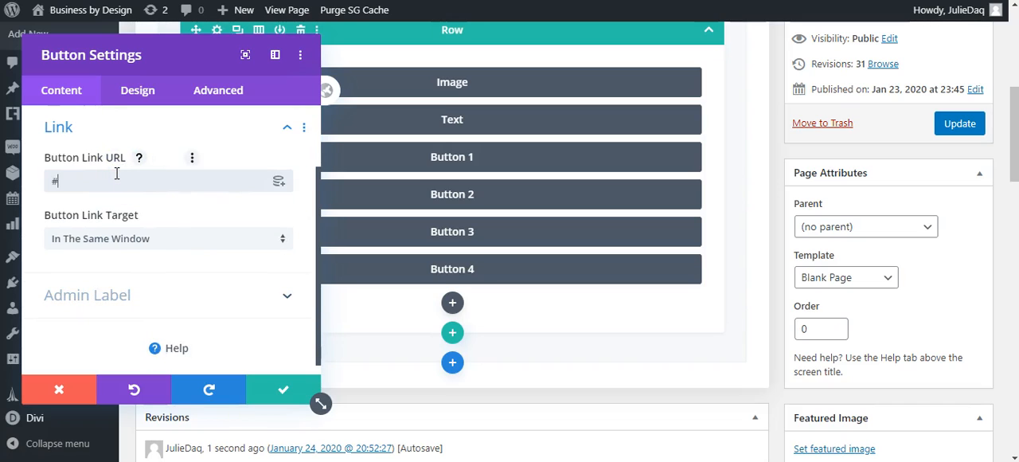
click(286, 398)
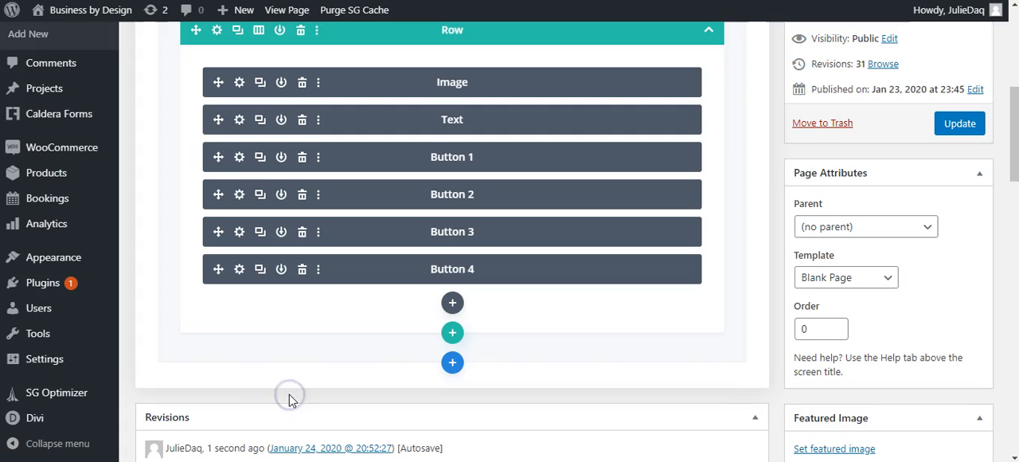
click(258, 396)
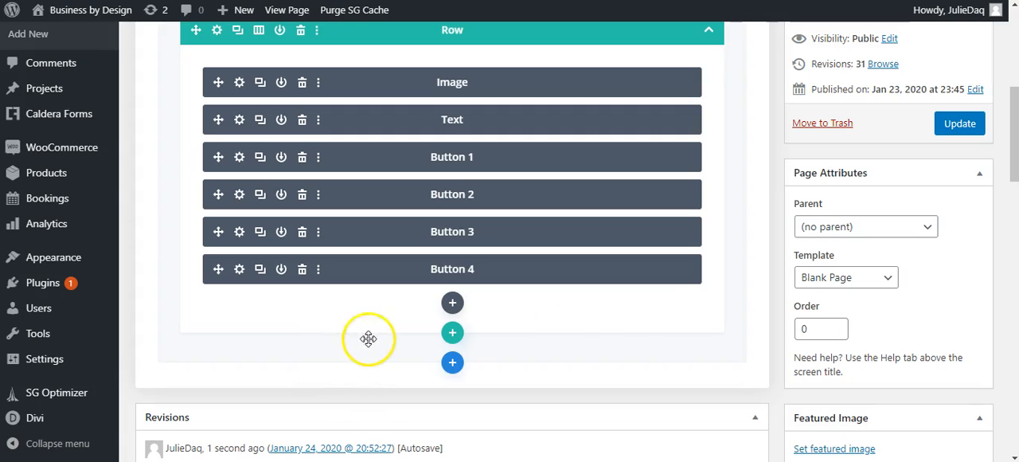
Update the page and open the live version at businessbydesign.co/get-connect.
click(965, 128)
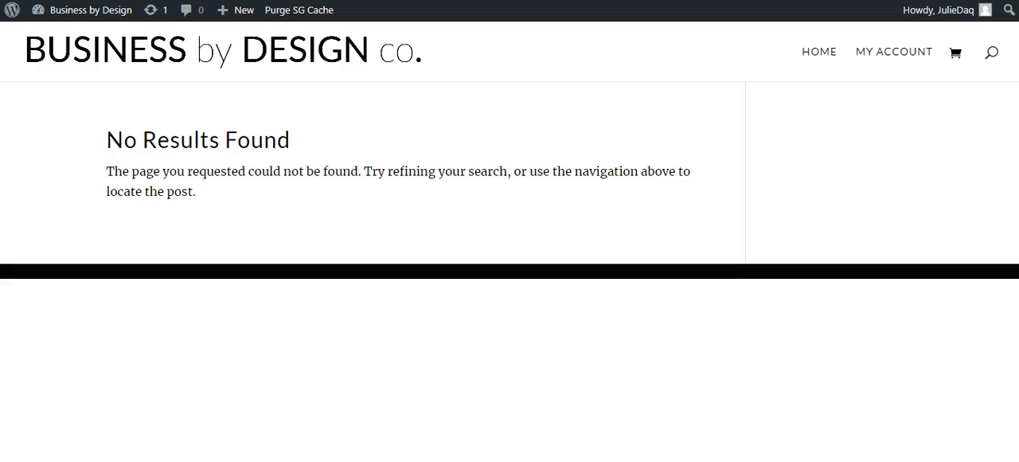
key(BackSpace)
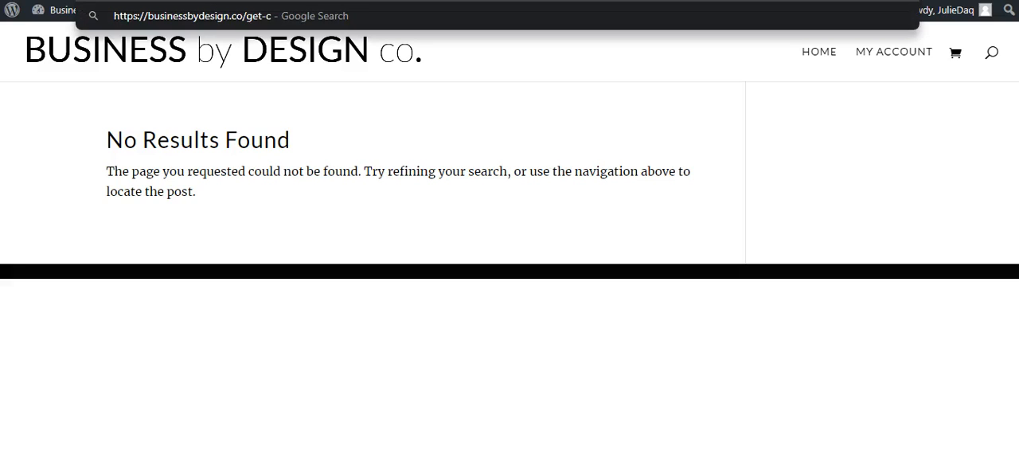
text(-connected)
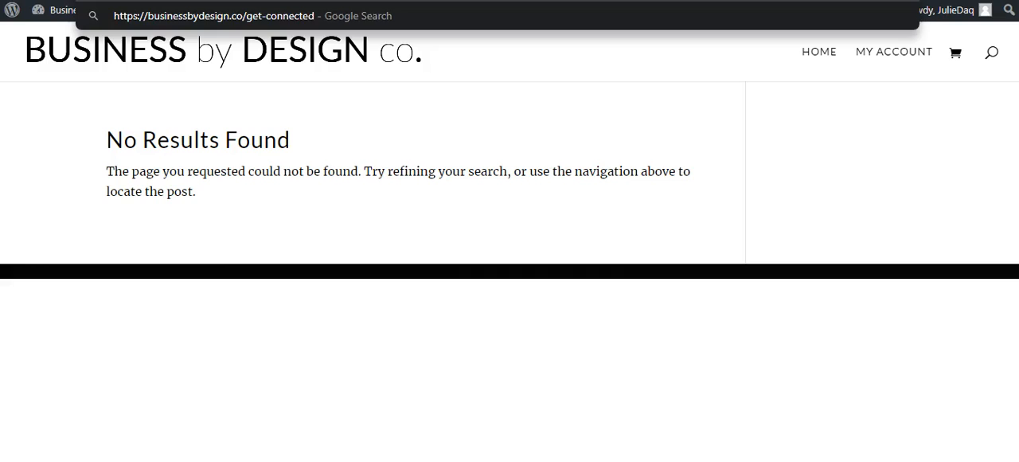
key(Return)
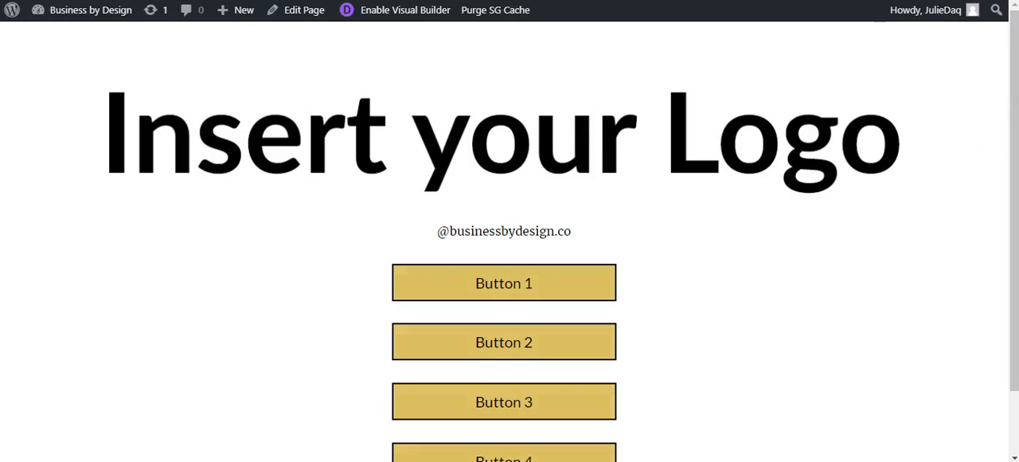
Preview the landing page in a phone-width browser window with the mail window behind it minimized.
key(super+Down)
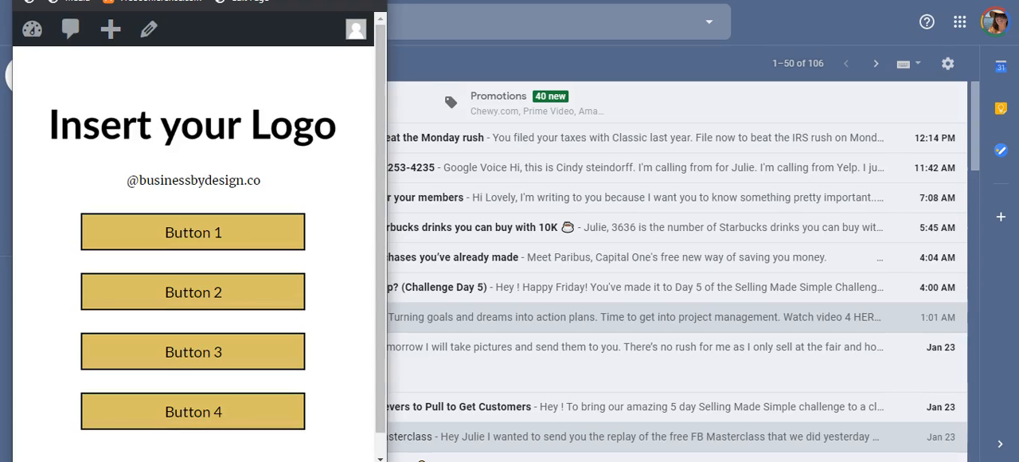
click(933, 0)
drag(386, 184, 384, 184)
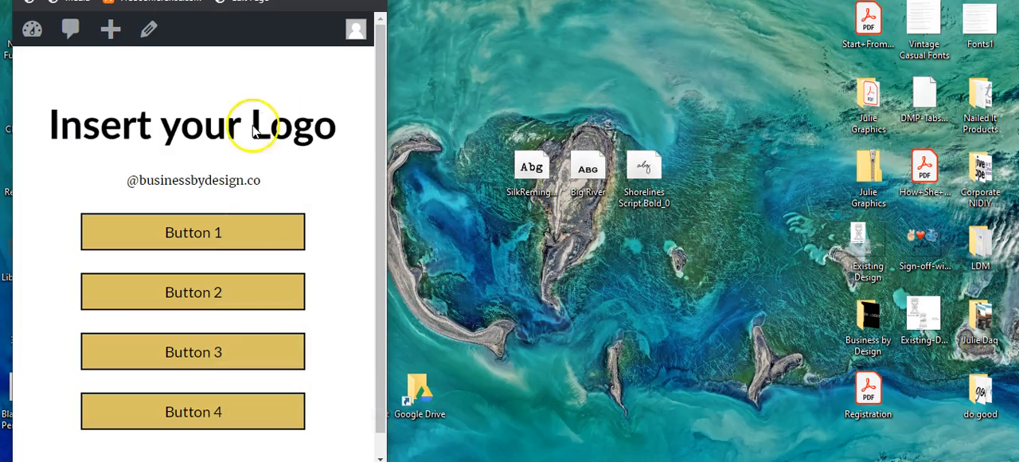
drag(380, 74, 385, 53)
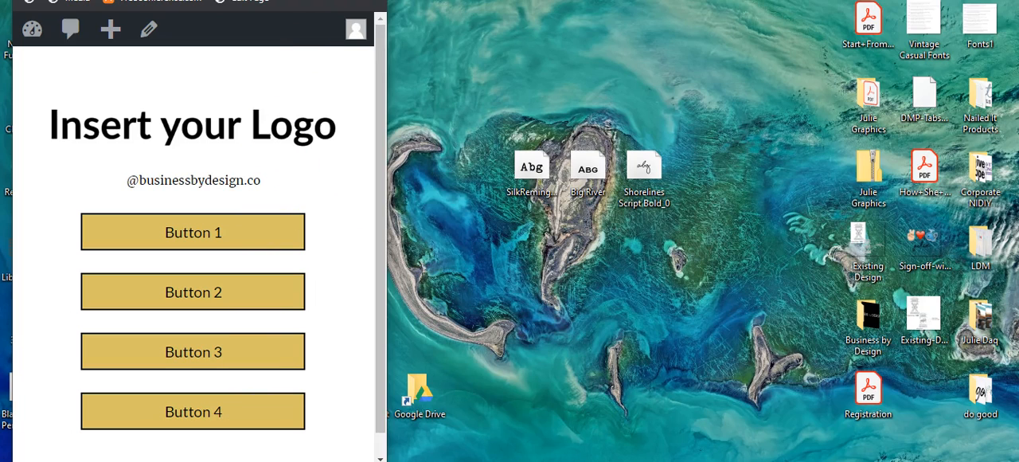
mouse_move(377, 148)
mouse_down()
mouse_move(376, 209)
mouse_move(376, 151)
mouse_up()
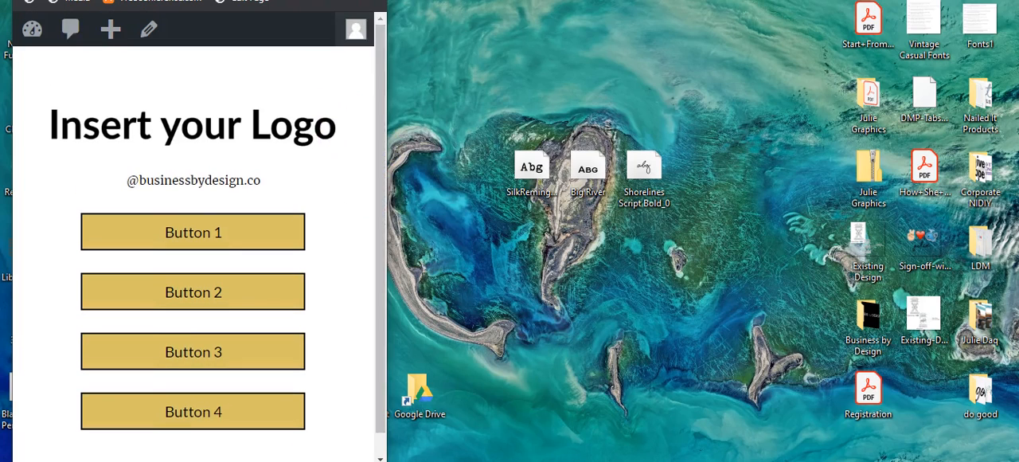